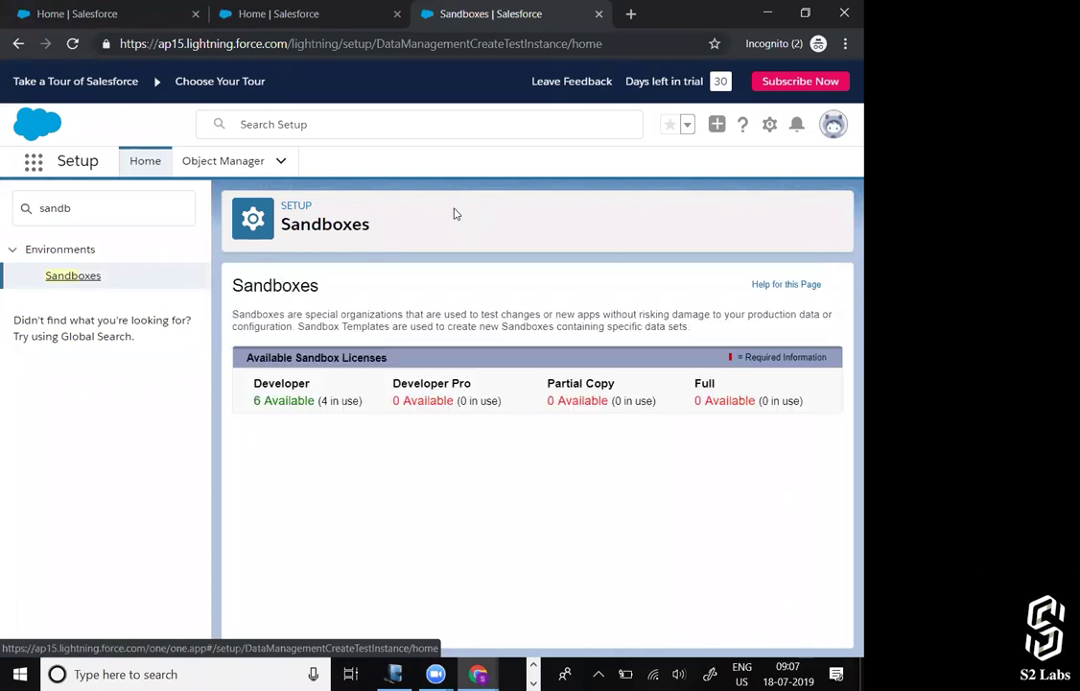
Step: Review the production org's sandbox list and the uploaded StudentObjectDeploy outbound change set in the ThirdSB sandbox
scroll(460, 480, "down", 2)
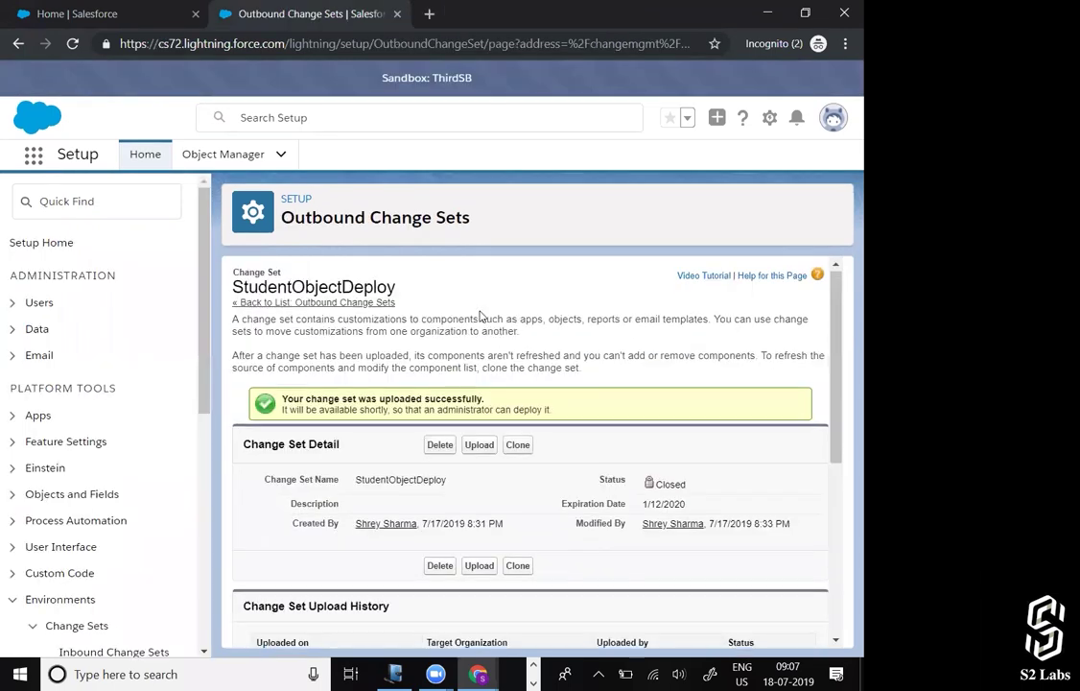
scroll(484, 302, "down", 5)
scroll(480, 317, "up", 5)
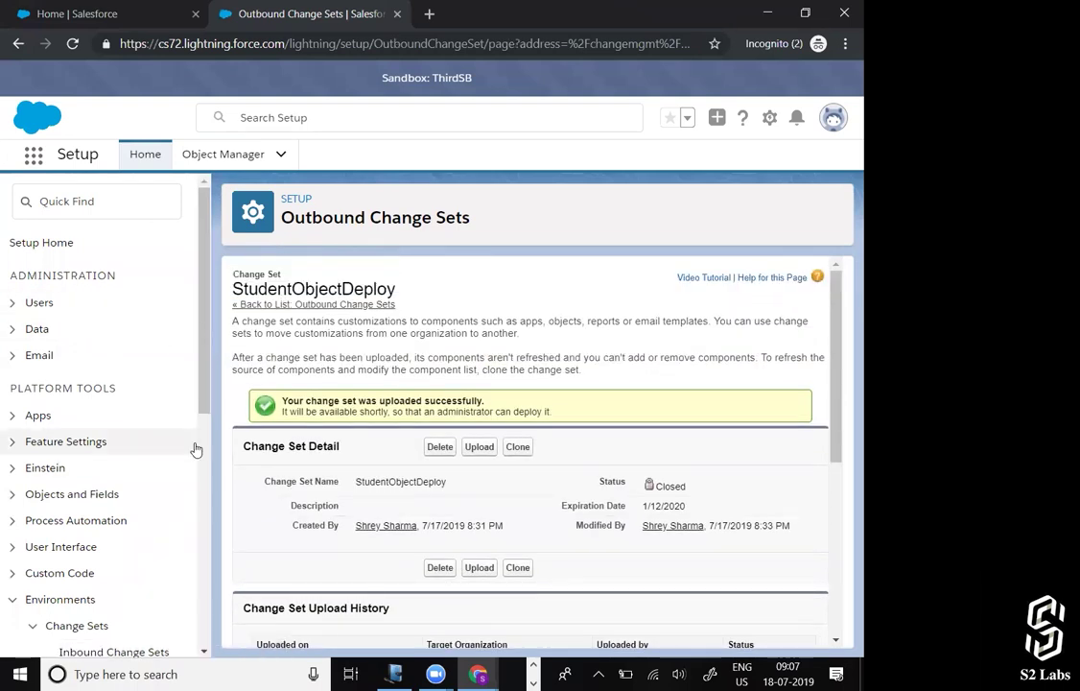
scroll(197, 447, "down", 5)
scroll(196, 447, "up", 5)
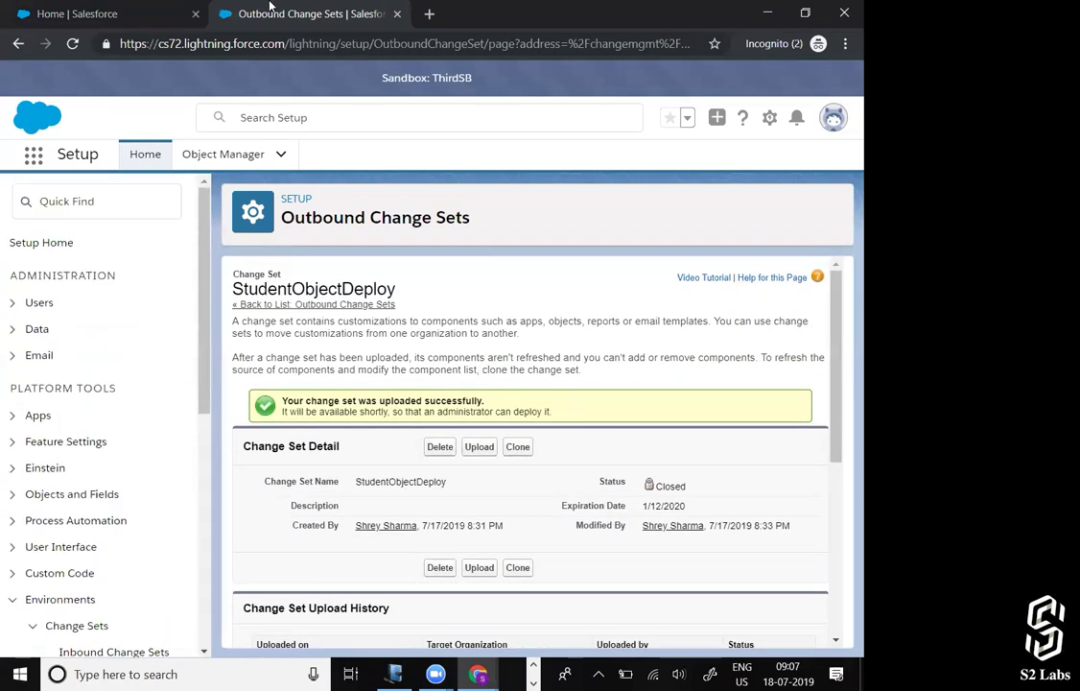
Step: Return to the production org, search Setup for "inbound" and open the Inbound Change Sets page
key("alt+Tab")
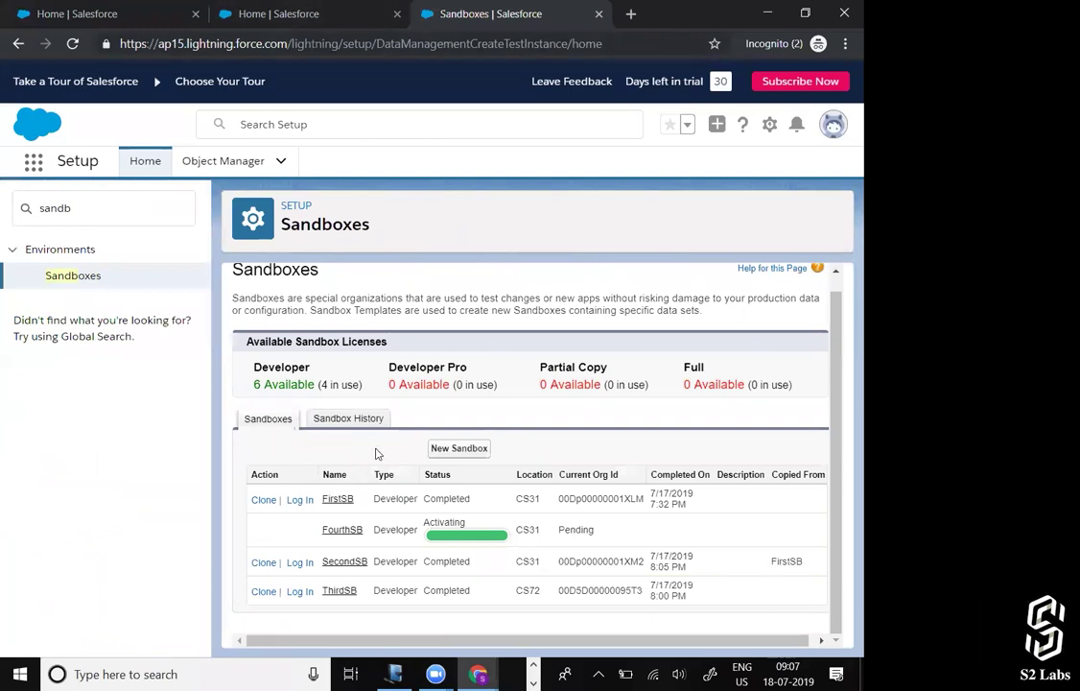
key("alt+Tab")
key("alt+Tab")
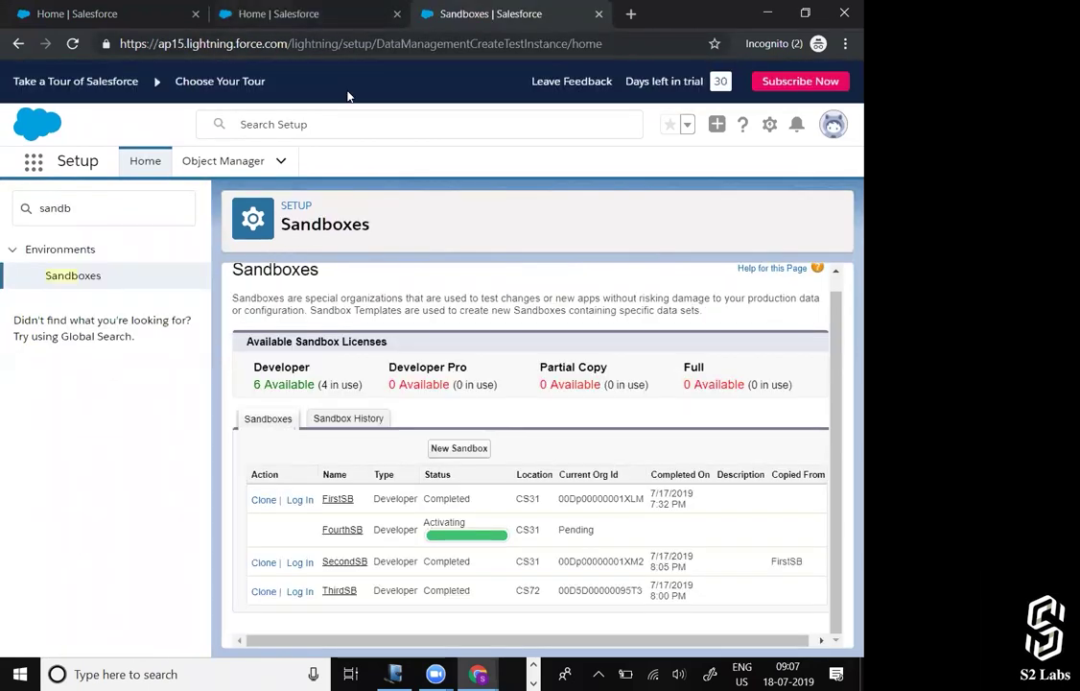
left_click(339, 11)
left_click(456, 9)
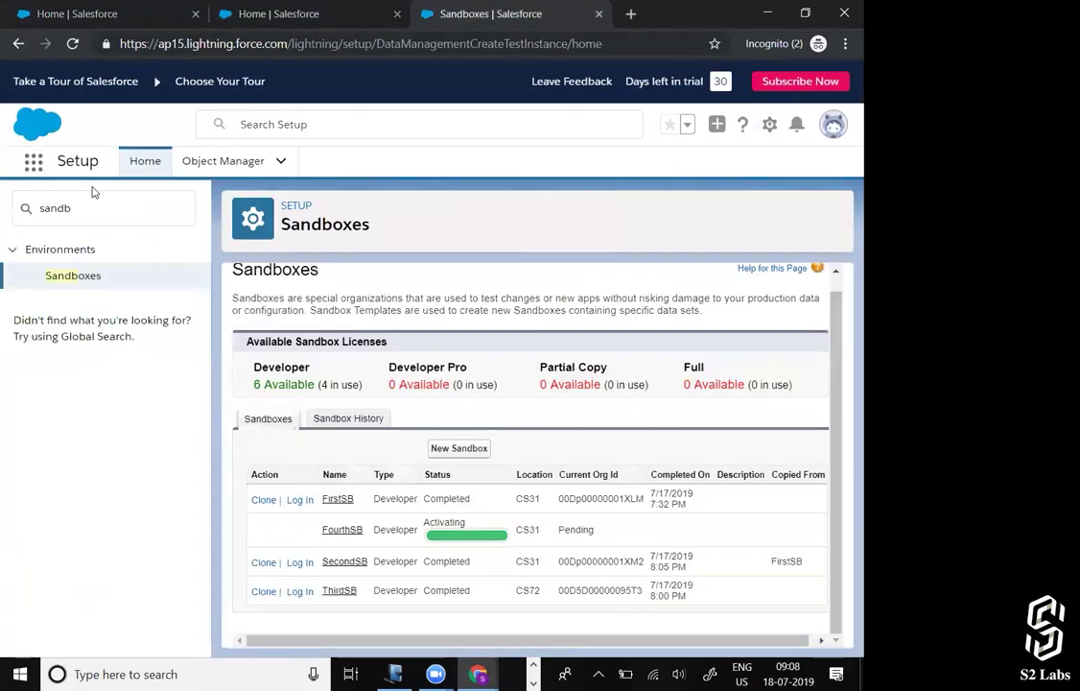
double_click(85, 202)
type("inbound")
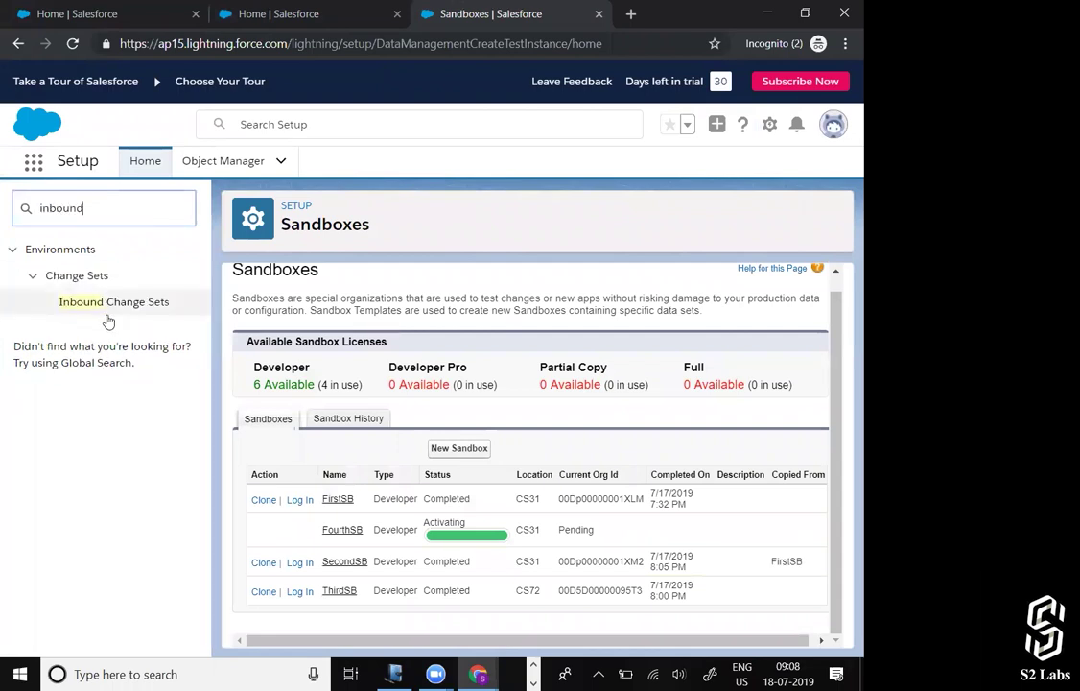
left_click(115, 309)
left_click(115, 303)
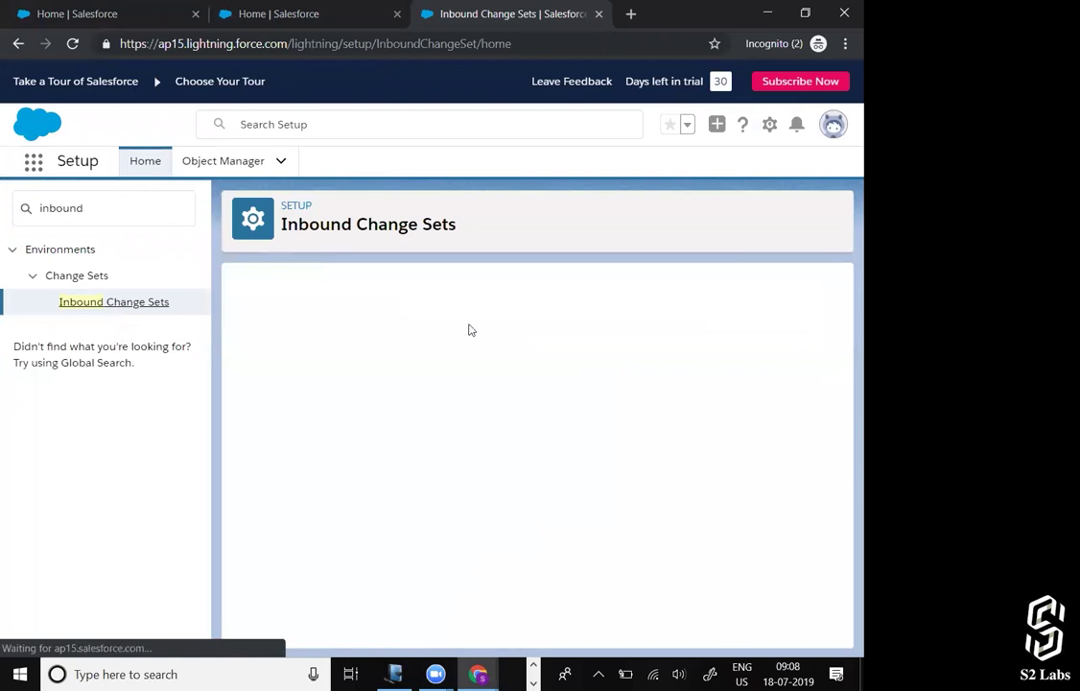
scroll(412, 384, "down", 1)
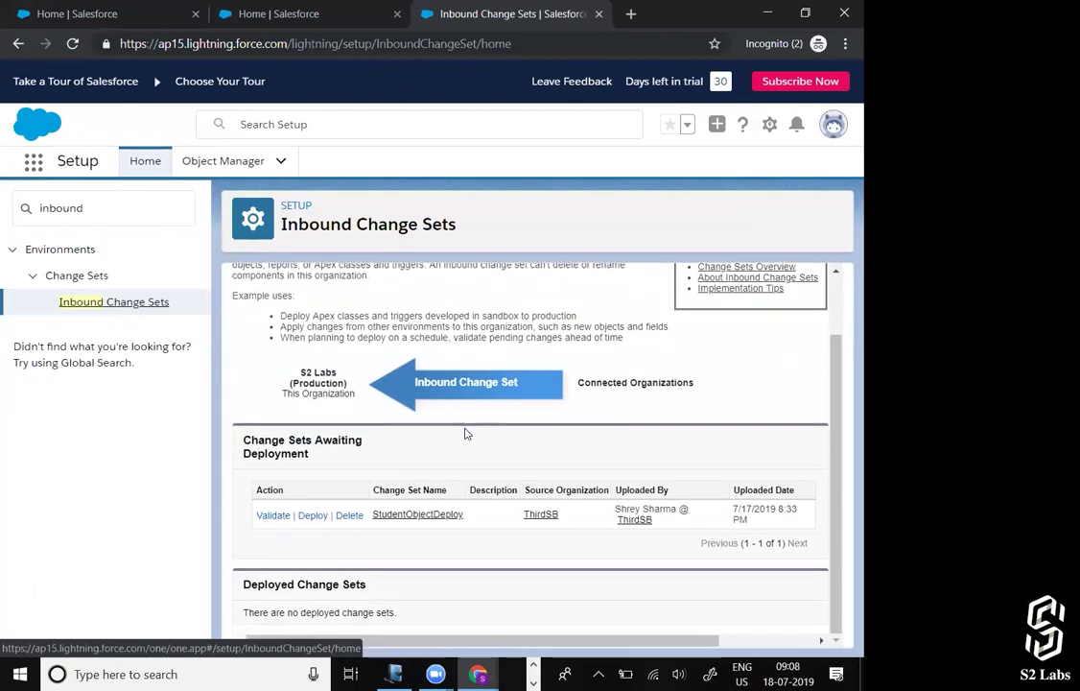
Step: Open the StudentObjectDeploy change set awaiting deployment and review its details, deployment history and components
left_click(405, 515)
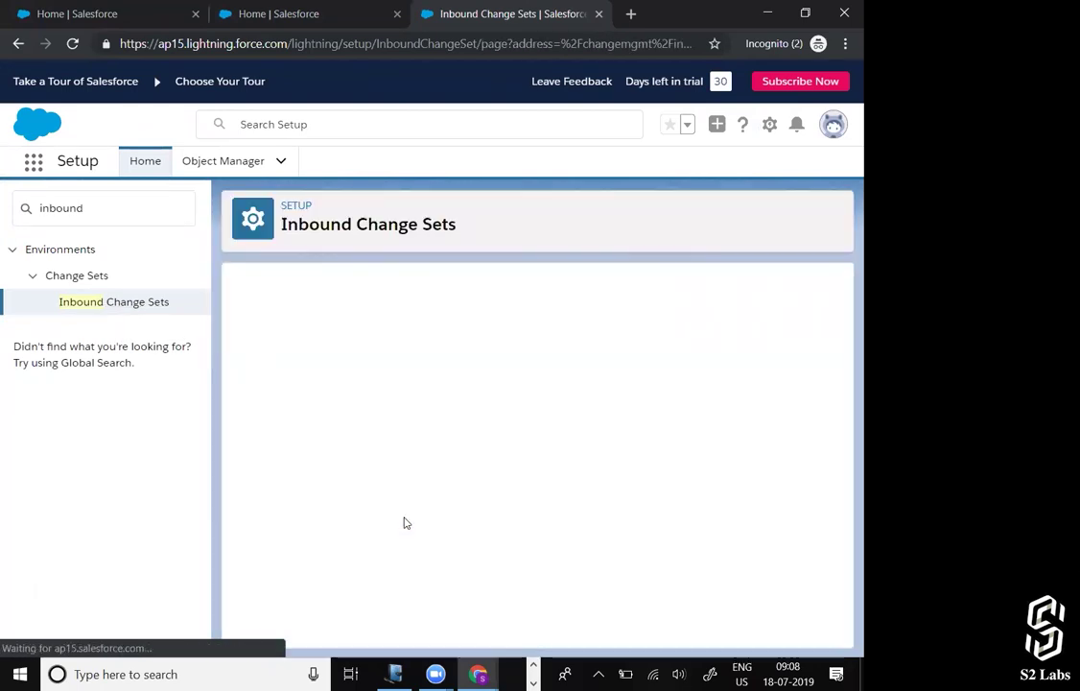
scroll(404, 521, "down", 1)
scroll(404, 518, "down", 1)
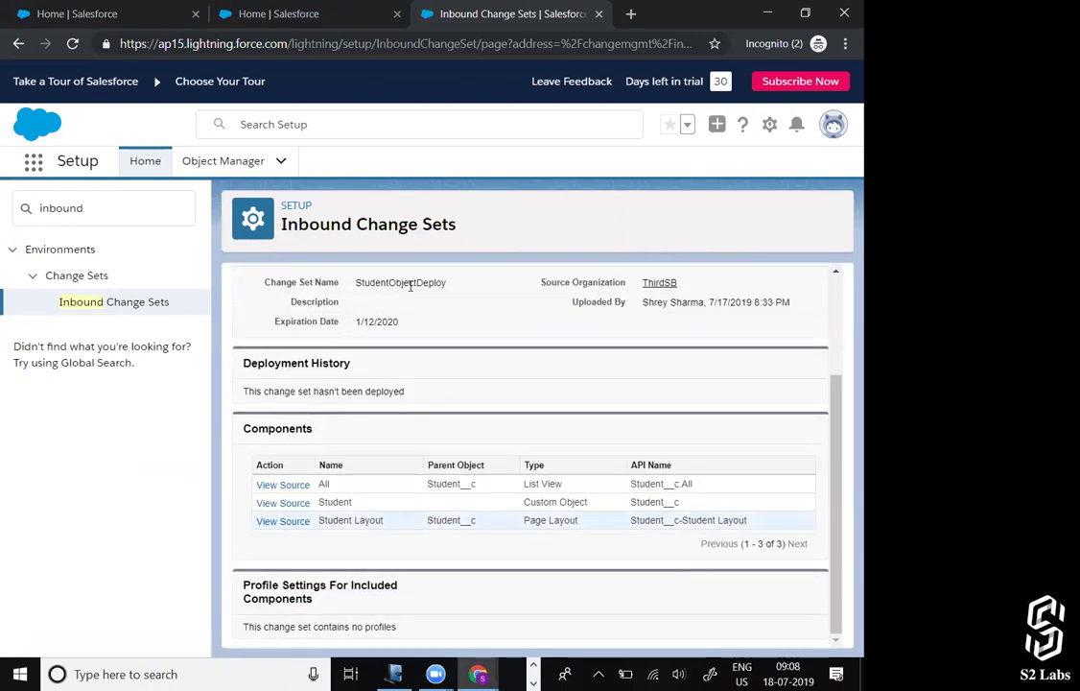
scroll(431, 403, "up", 3)
scroll(404, 508, "down", 1)
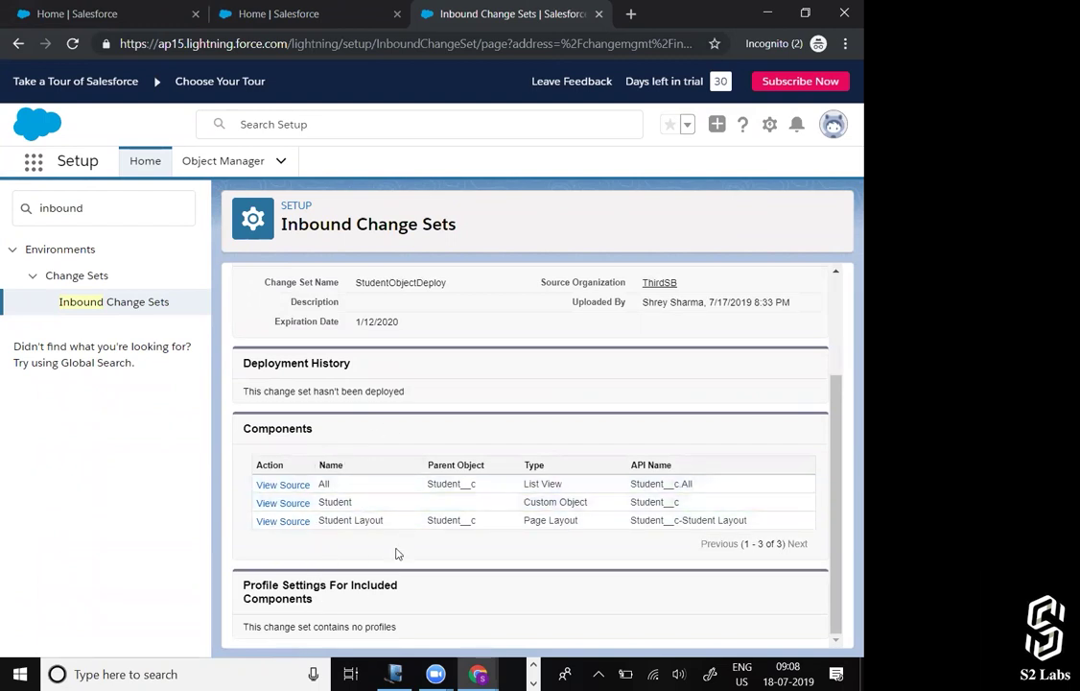
Step: Validate the StudentObjectDeploy change set with the Default test option and check the result on the Deployment Status page
scroll(422, 480, "up", 1)
left_click(443, 393)
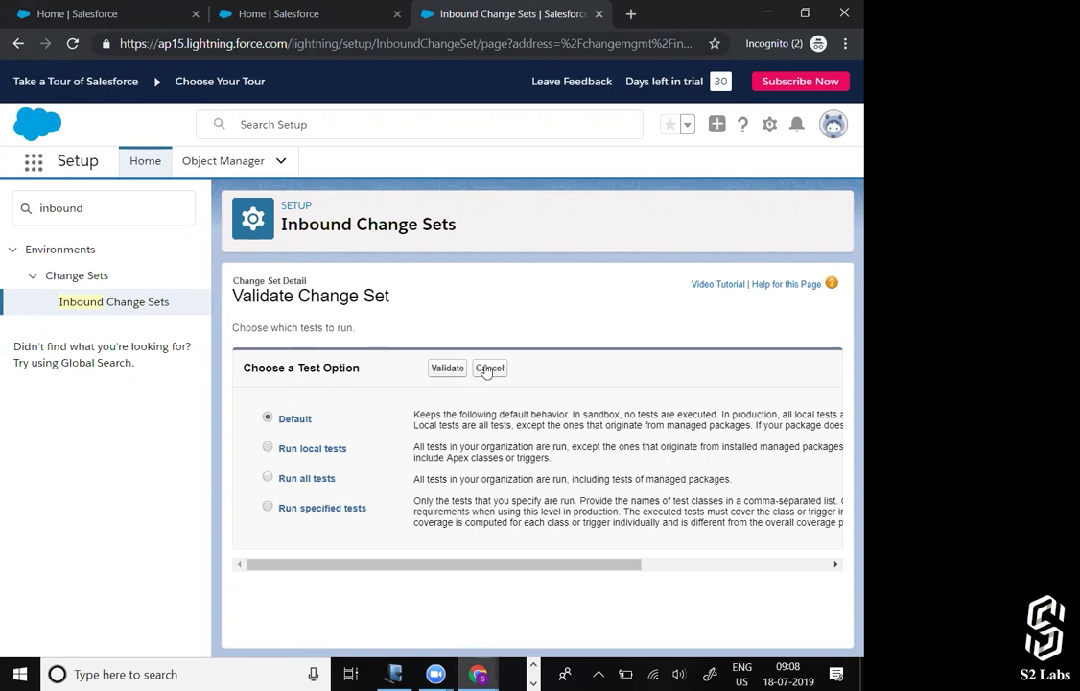
left_click(447, 367)
left_click(496, 469)
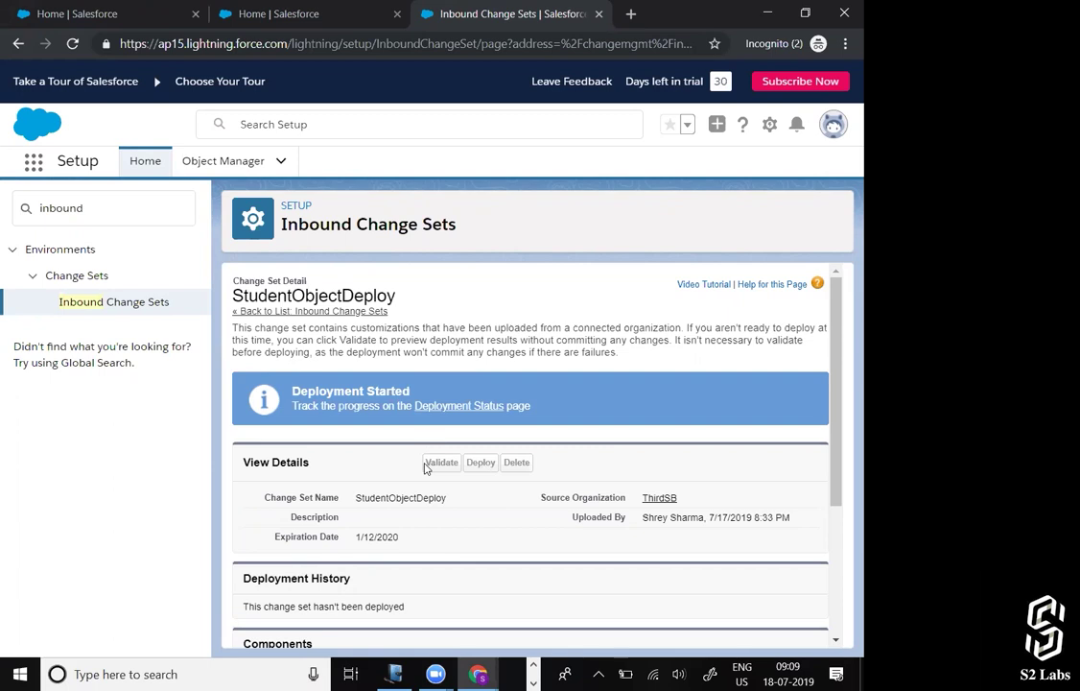
left_click(468, 407)
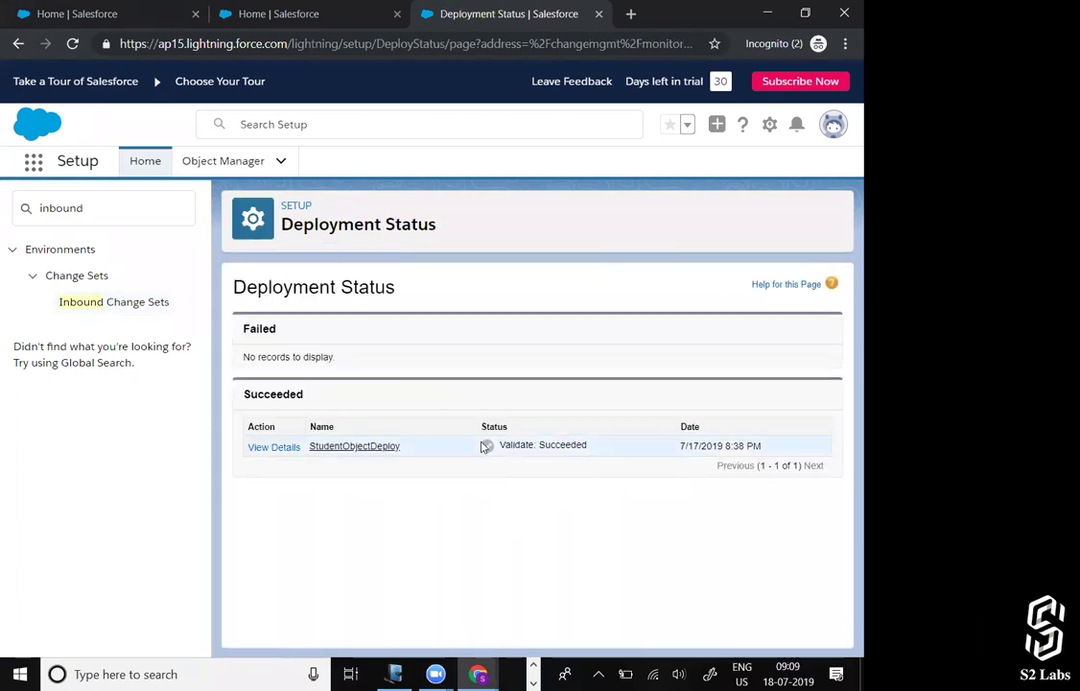
Step: Reopen the StudentObjectDeploy change set and deploy it with the Default test option, accepting the overwrite warning
left_click(330, 447)
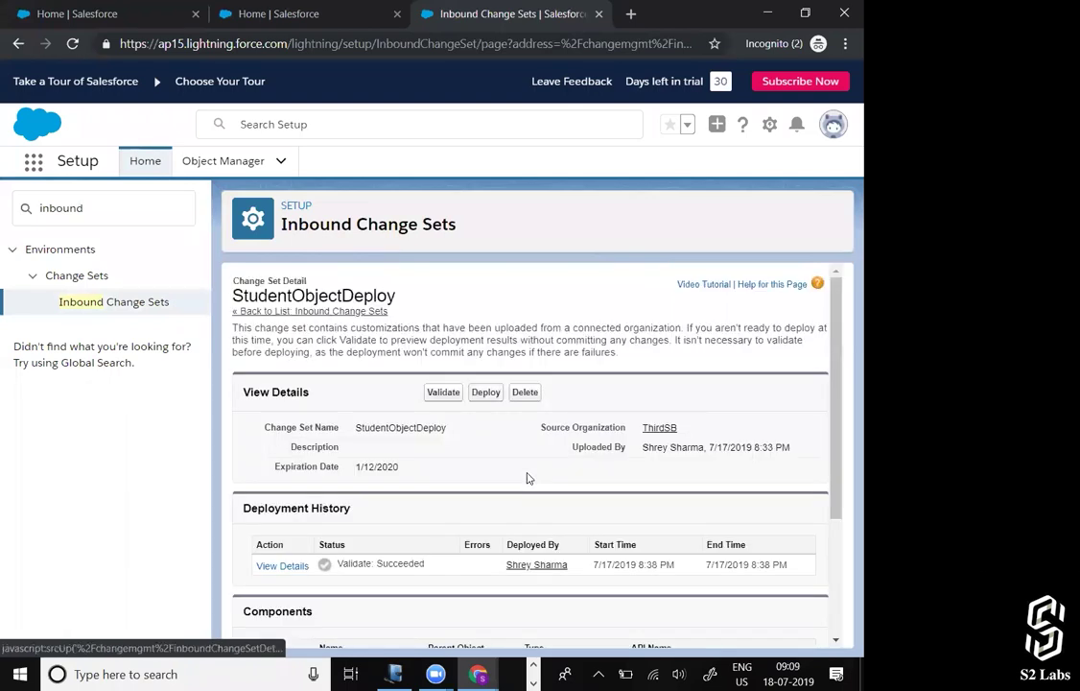
left_click(487, 393)
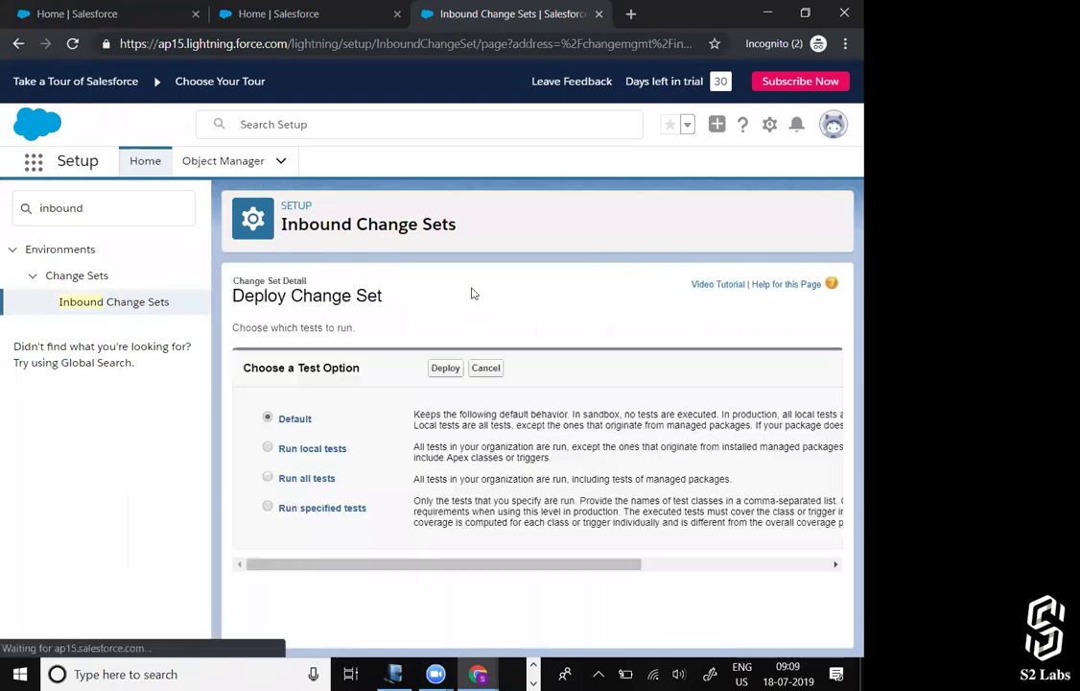
left_click(444, 368)
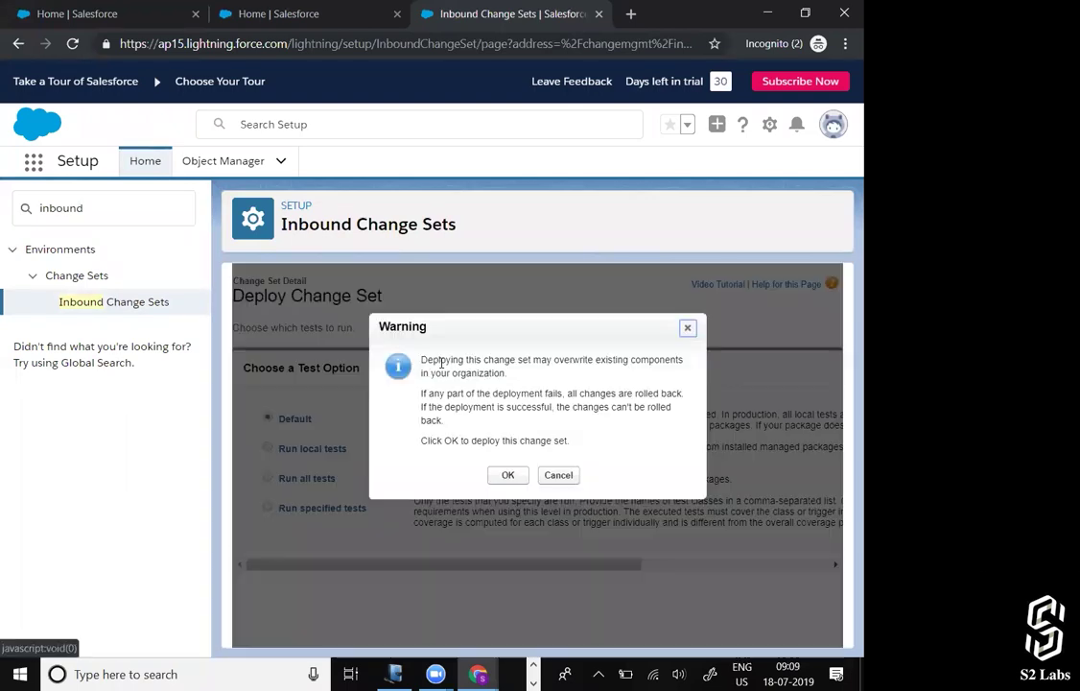
left_click(507, 475)
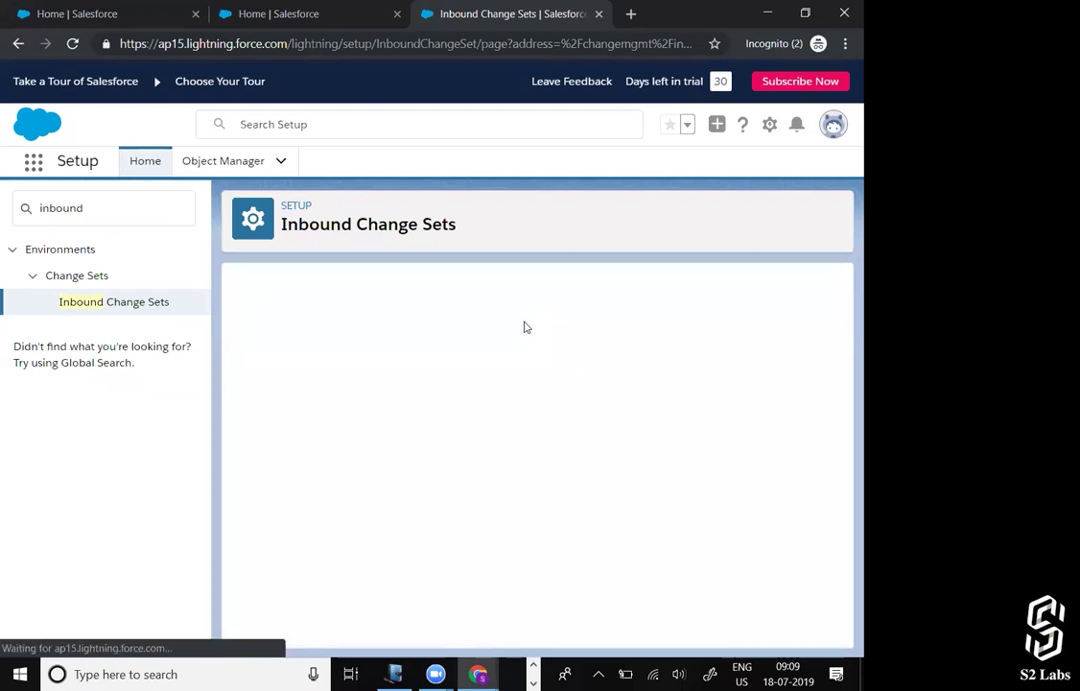
Step: Look for the deployed Student object in the production org's Object Manager, reloading the page to refresh the list
left_click(241, 166)
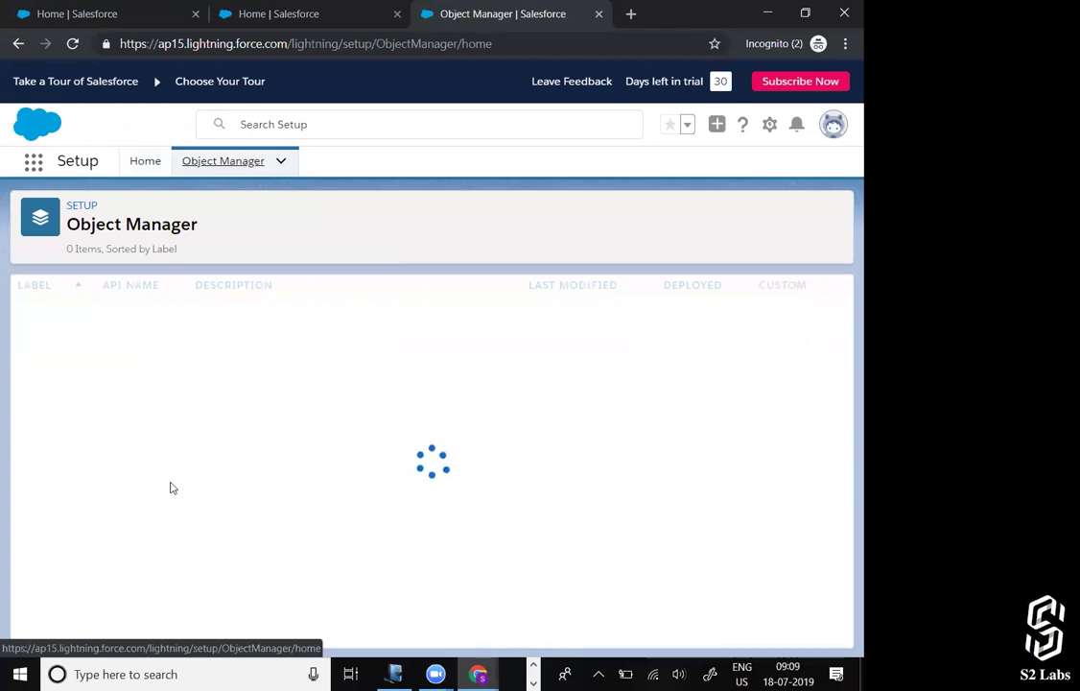
scroll(171, 487, "down", 2)
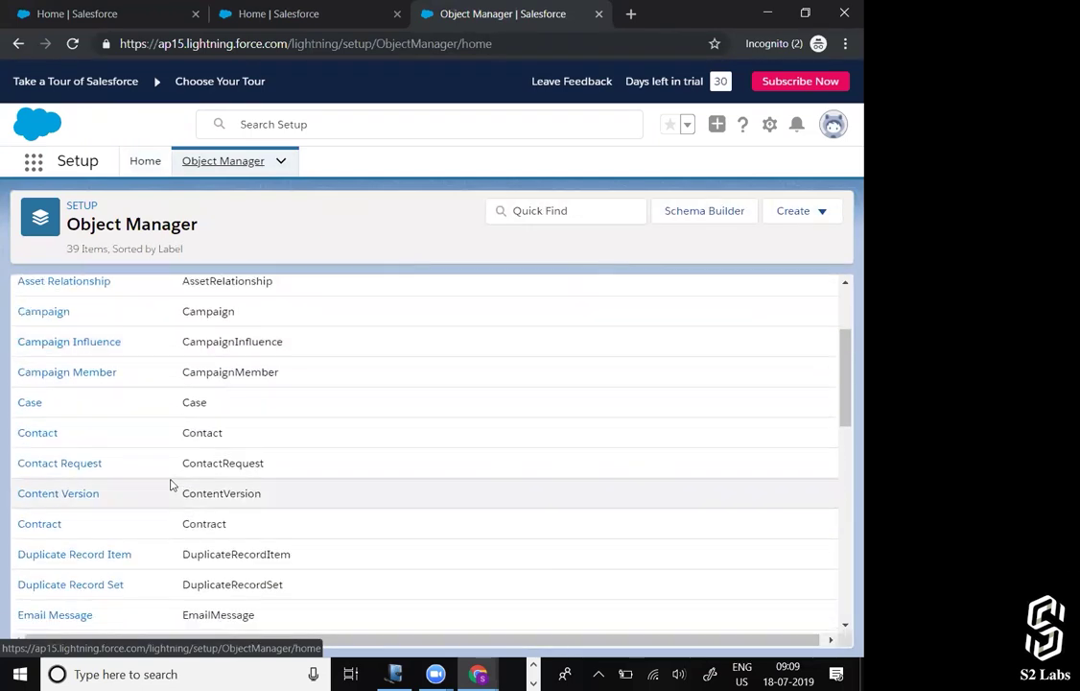
scroll(133, 410, "down", 1)
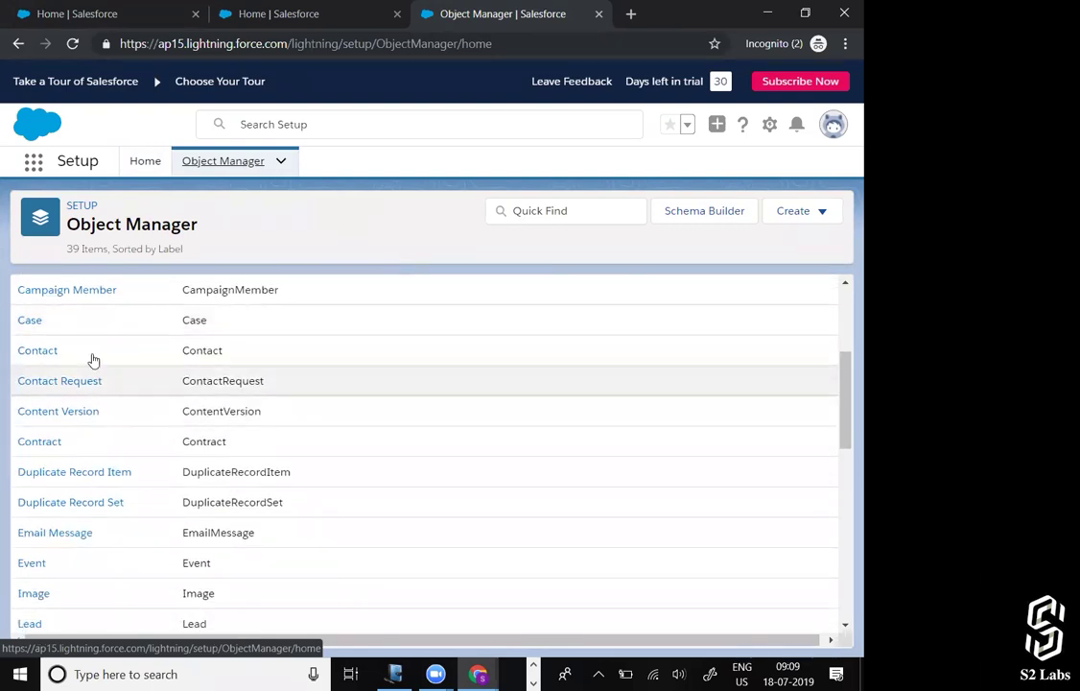
scroll(104, 371, "up", 1)
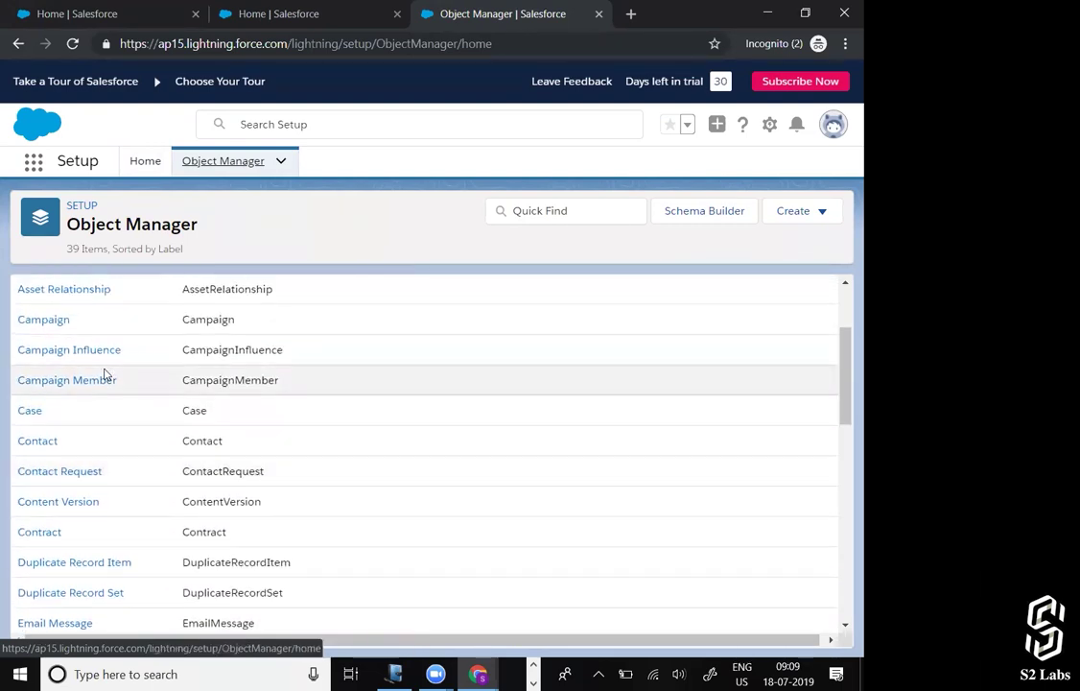
scroll(104, 326, "down", 1)
left_click(76, 50)
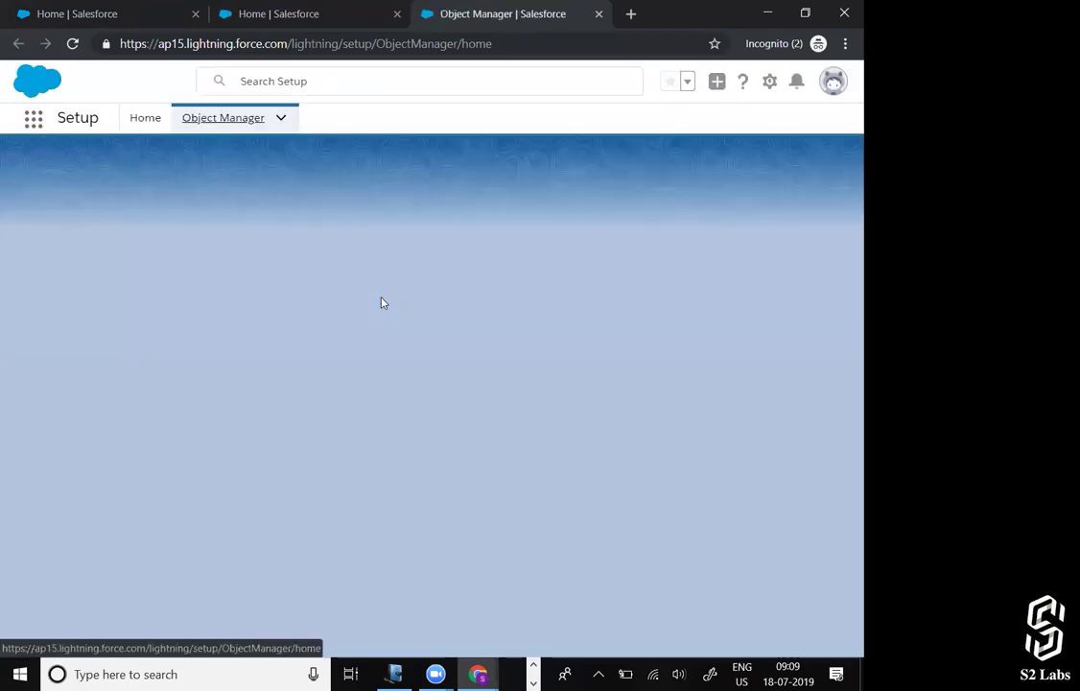
scroll(230, 403, "down", 4)
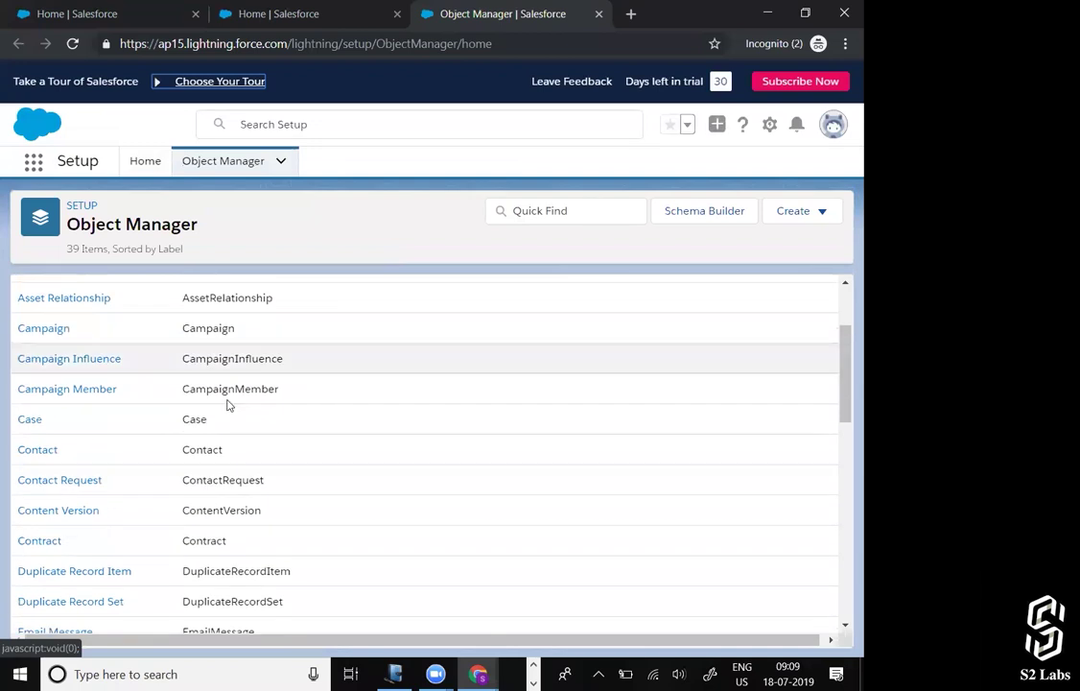
scroll(228, 406, "up", 2)
scroll(229, 405, "up", 2)
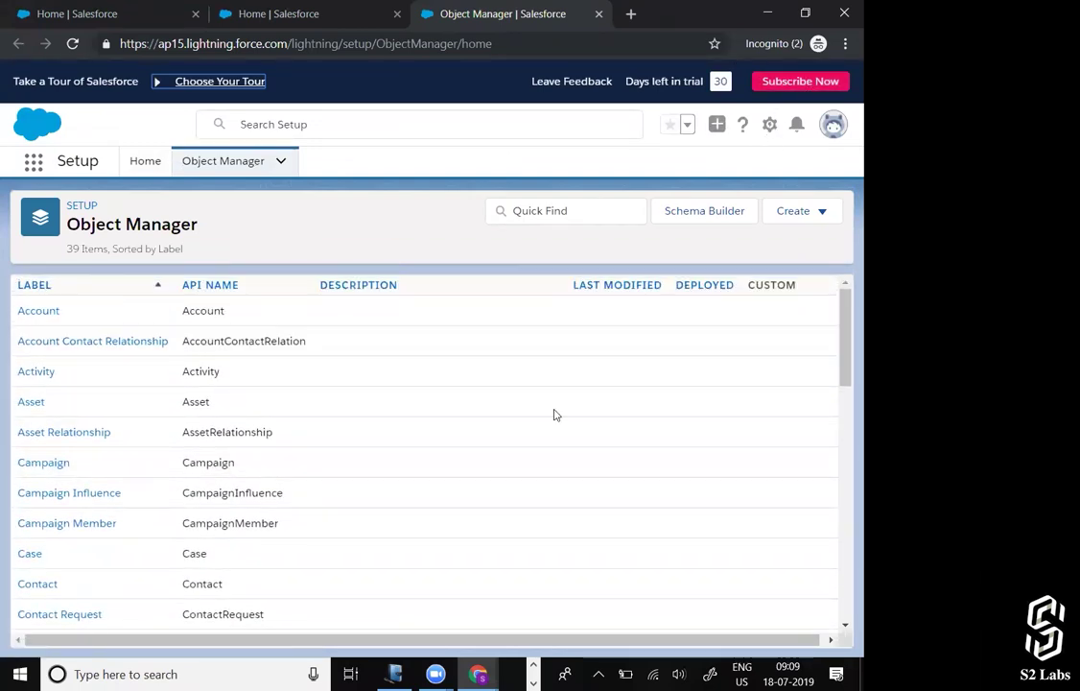
scroll(554, 413, "down", 12)
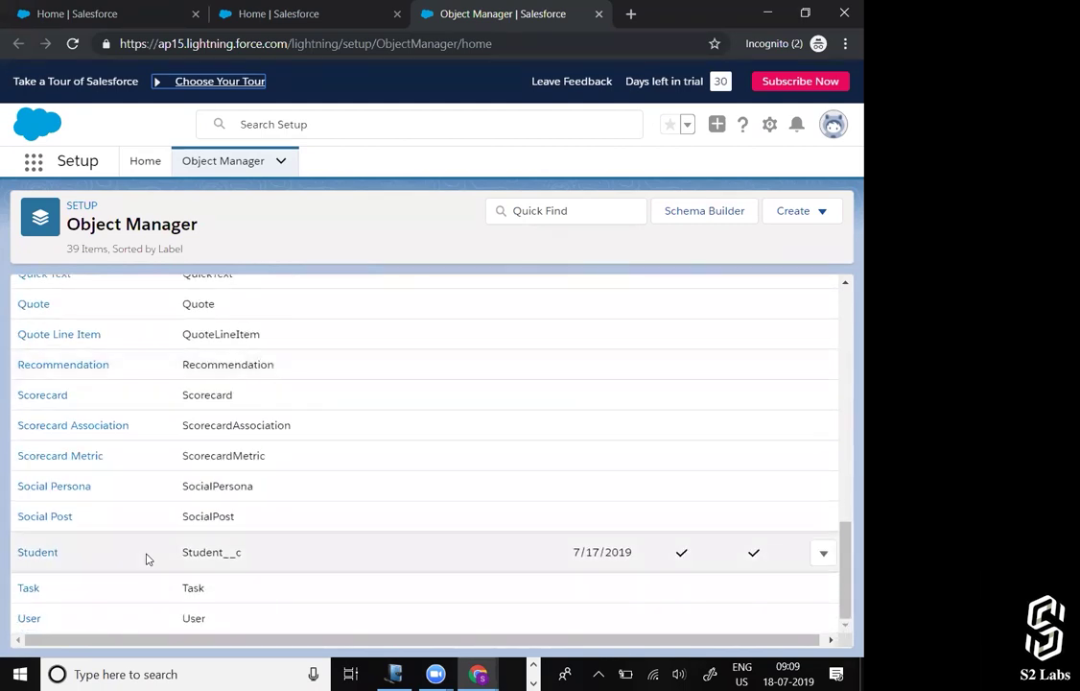
Step: Open the Student custom object and review its Fields & Relationships and its Details
left_click(33, 553)
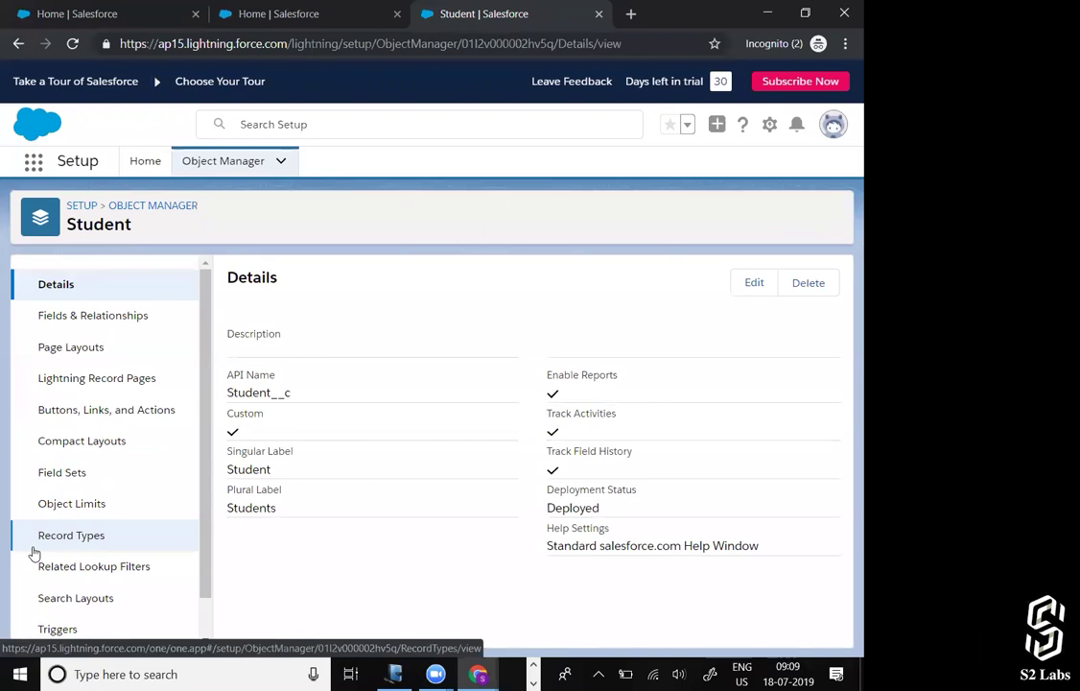
left_click(93, 315)
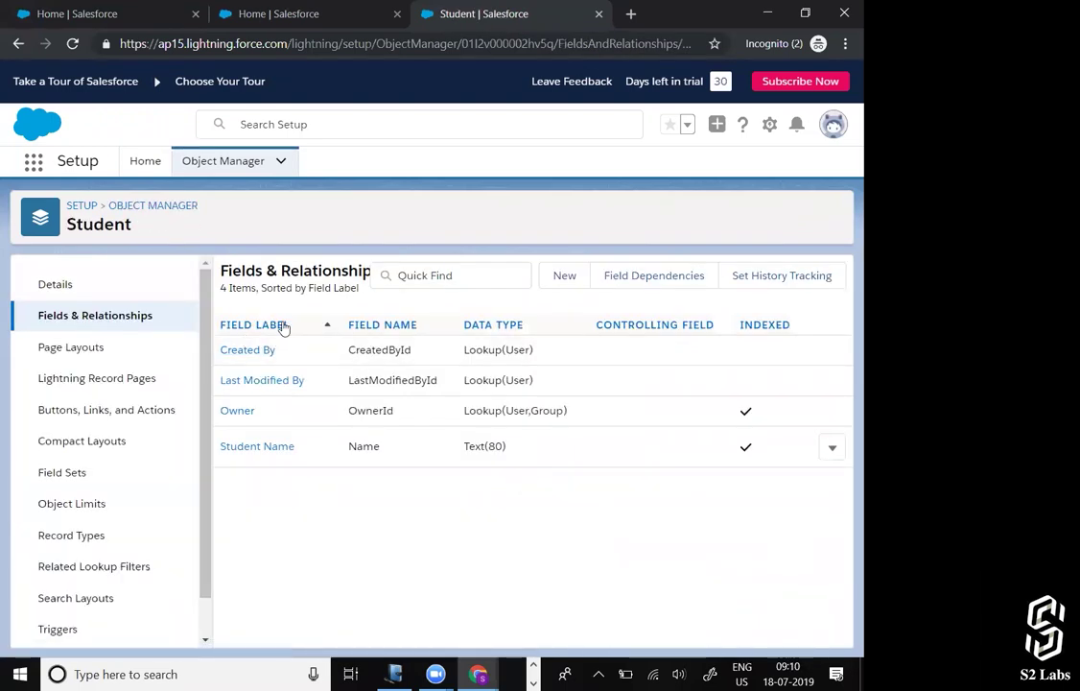
left_click(103, 292)
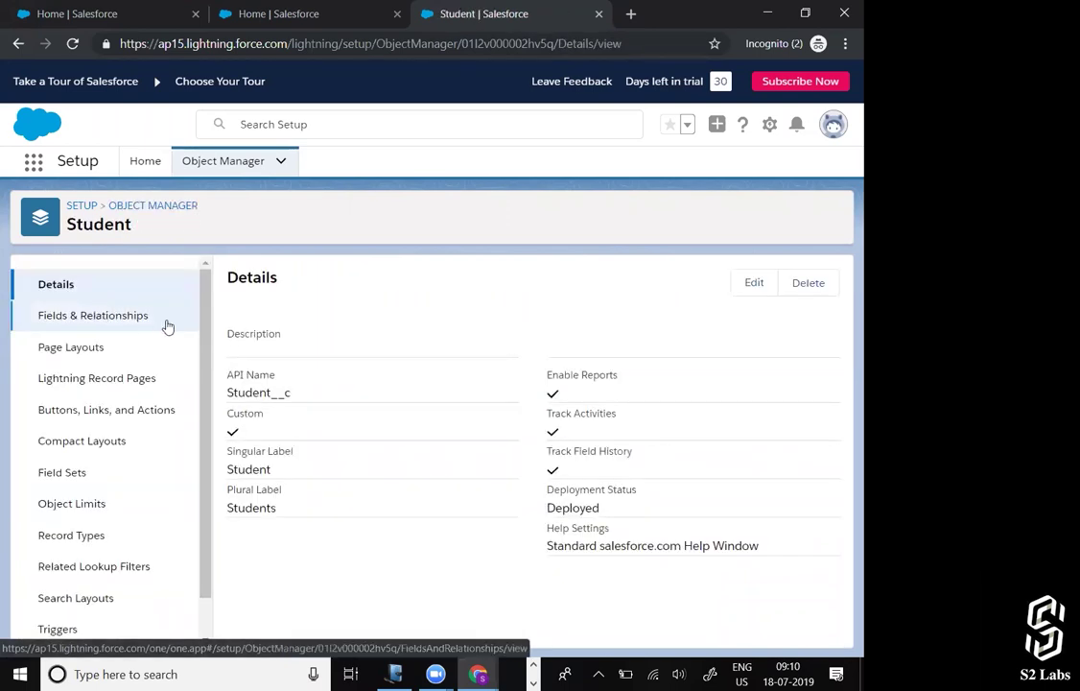
Step: Open Setup in a separate tab from the production org's Sales home page and search it for "Sand"
left_click(388, 7)
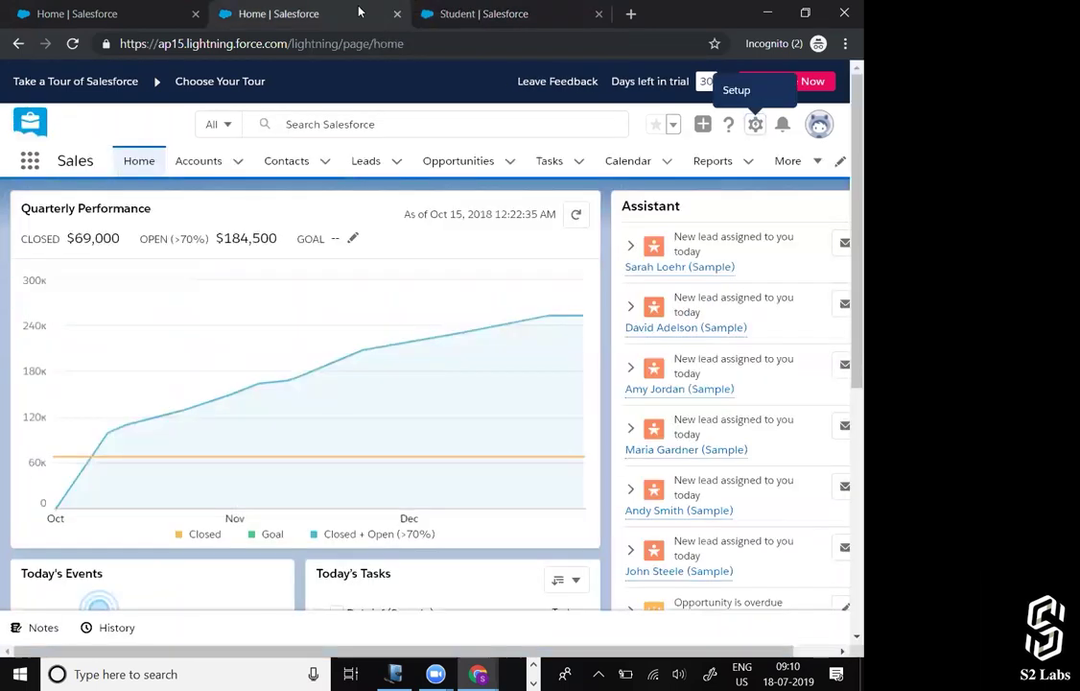
left_click(755, 126)
left_click(715, 172)
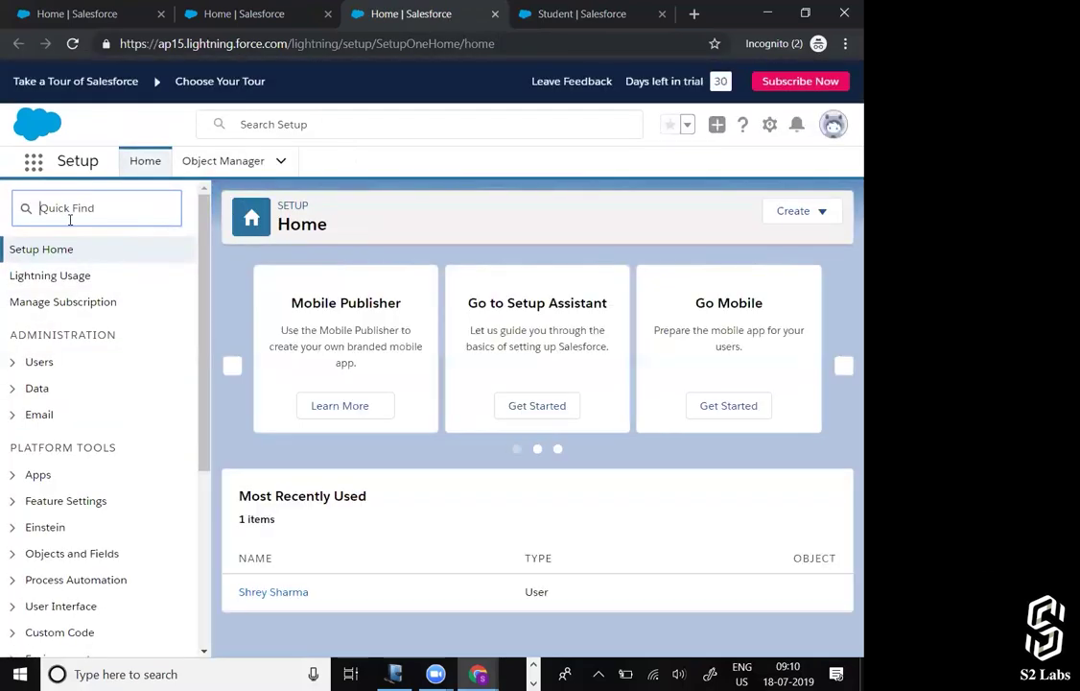
left_click(71, 216)
type("Sand")
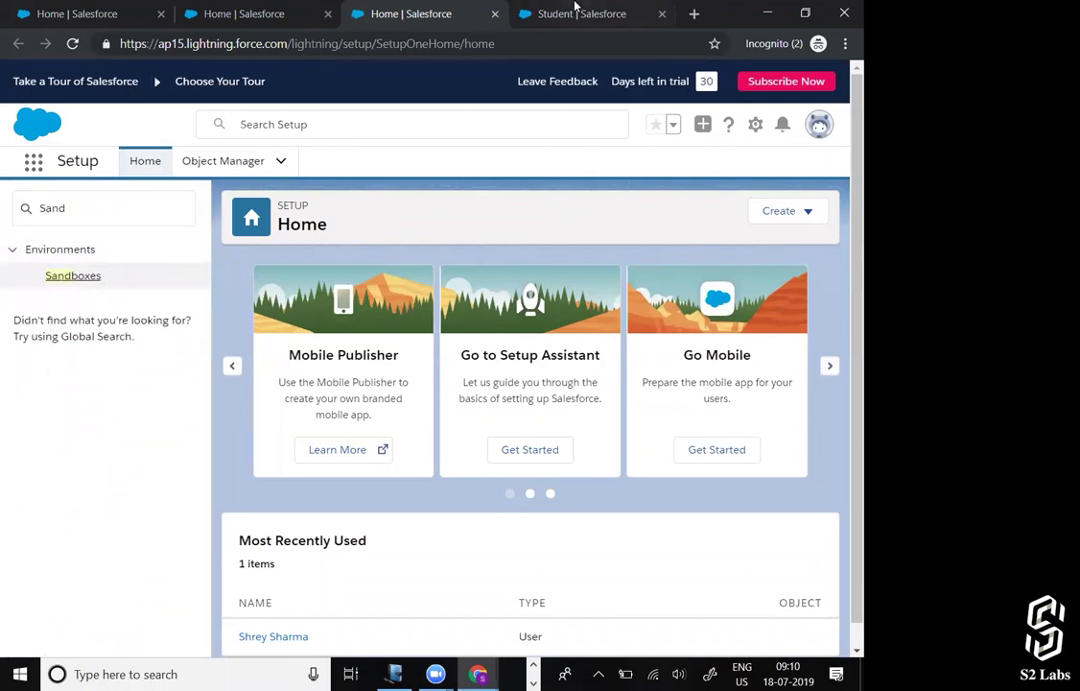
Step: Launch the Mozilla Firefox browser
key("super")
type("mozi")
key("Return")
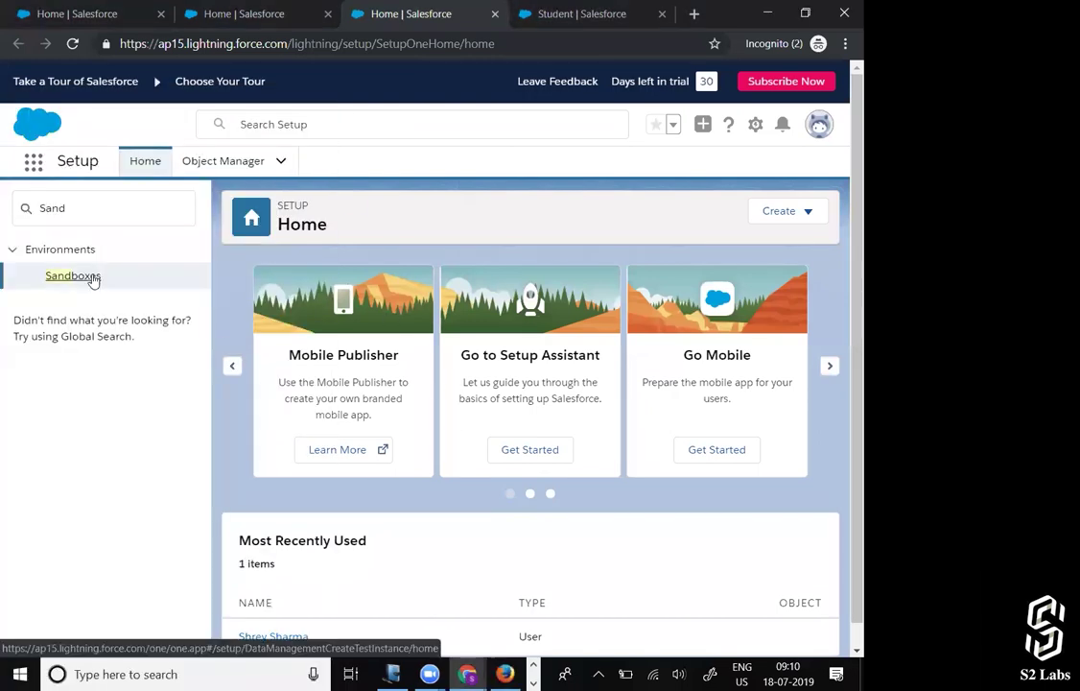
Step: Open the Sandboxes setup page in the production org
left_click(92, 278)
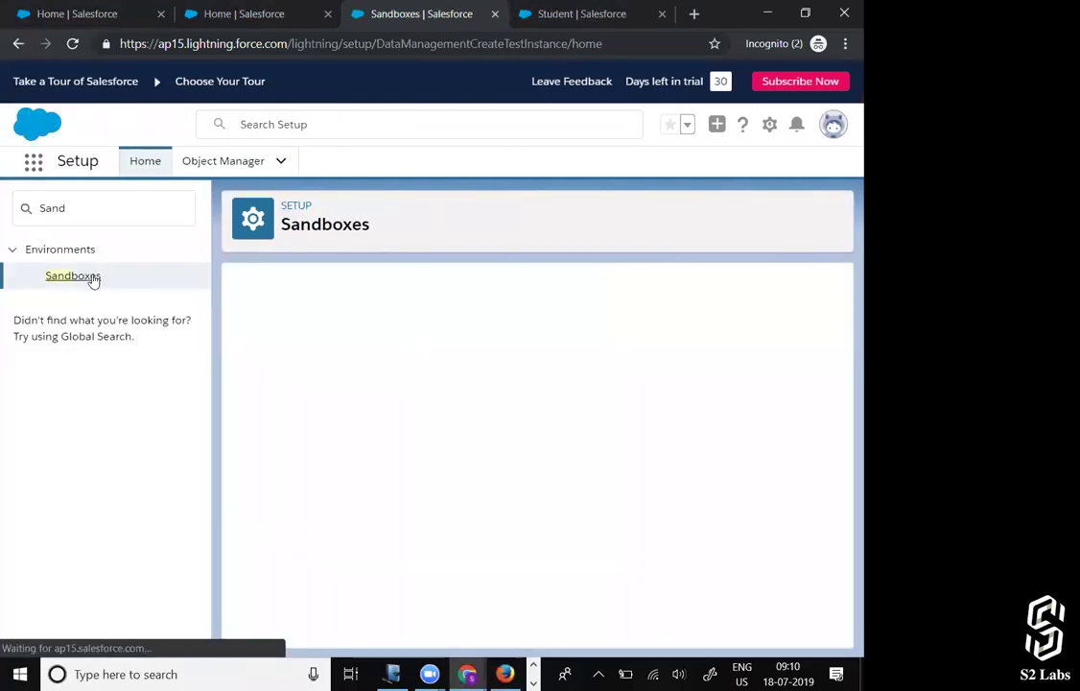
Step: Switch to the ThirdSB sandbox window and review the uploaded StudentObjectDeploy outbound change set, including its details and upload history
mouse_move(490, 547)
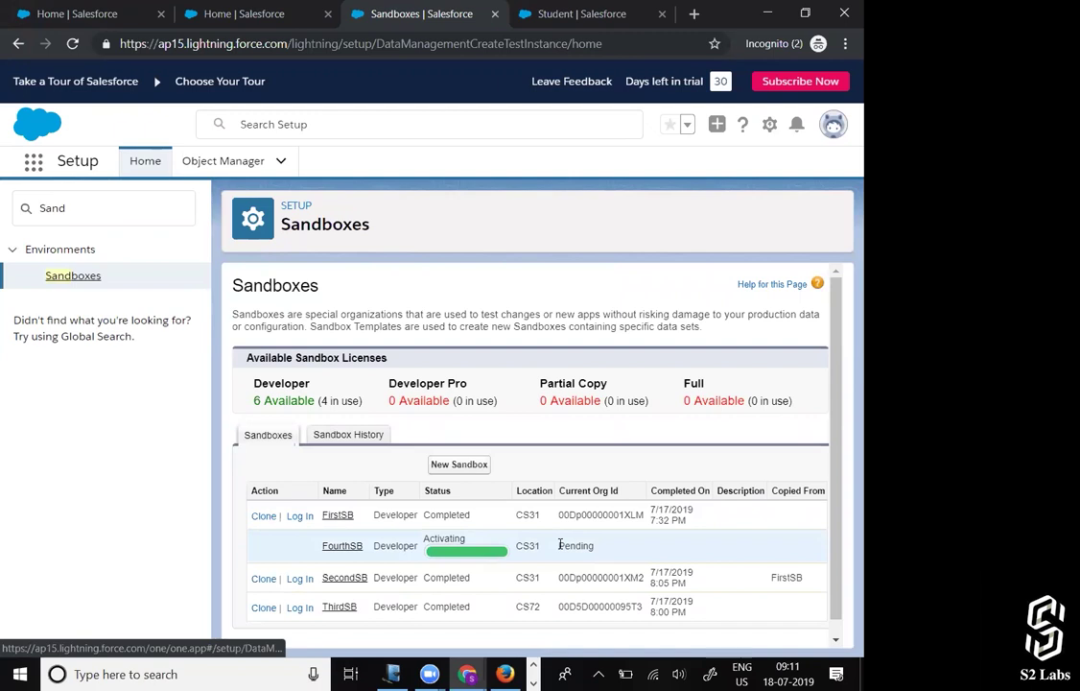
key("alt+Tab")
key("alt+Tab")
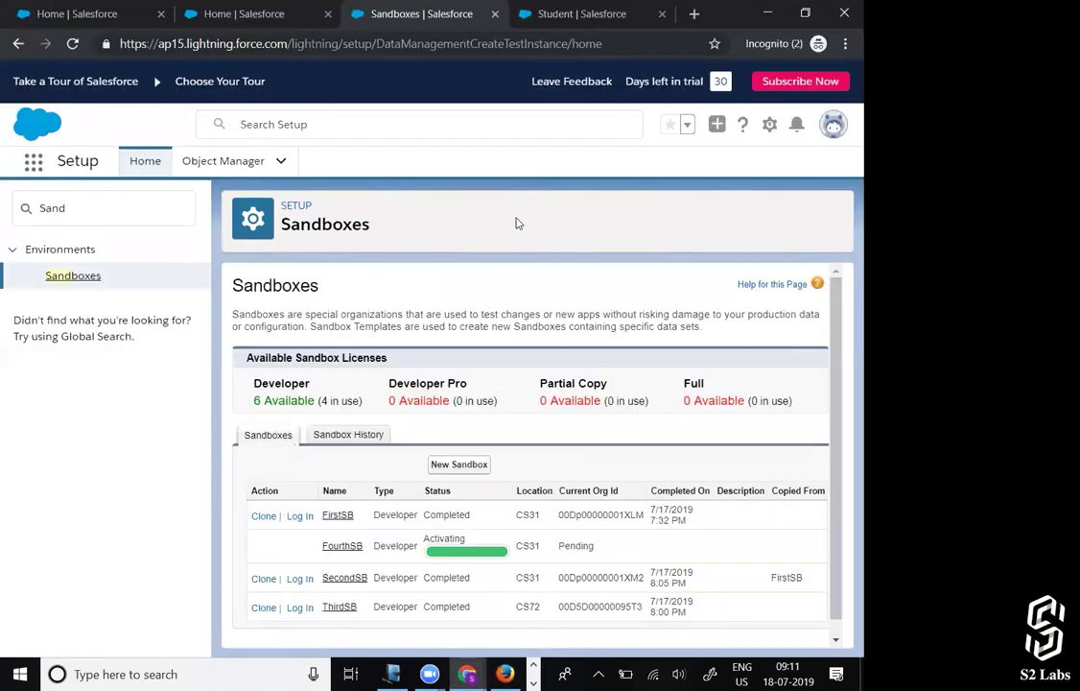
key("alt+Tab")
left_click(572, 209)
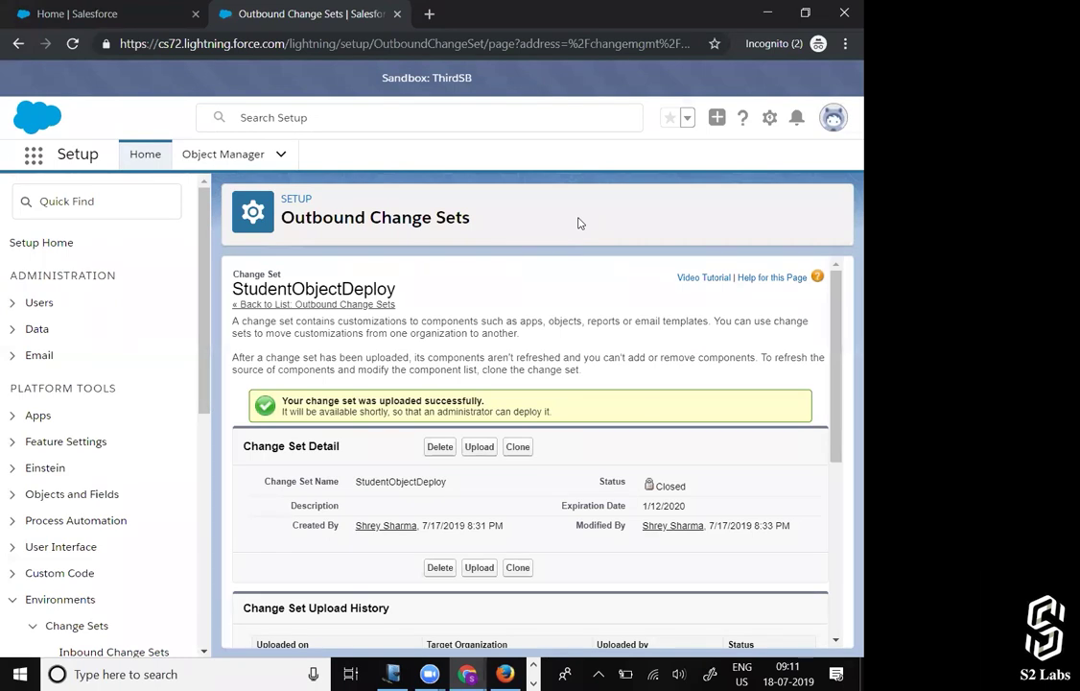
scroll(632, 344, "down", 5)
scroll(631, 344, "up", 5)
scroll(637, 347, "down", 4)
scroll(509, 418, "up", 2)
scroll(510, 418, "up", 3)
Step: Return to the production org's Sandboxes page and reload it to check the status of FourthSB
key("alt+Tab")
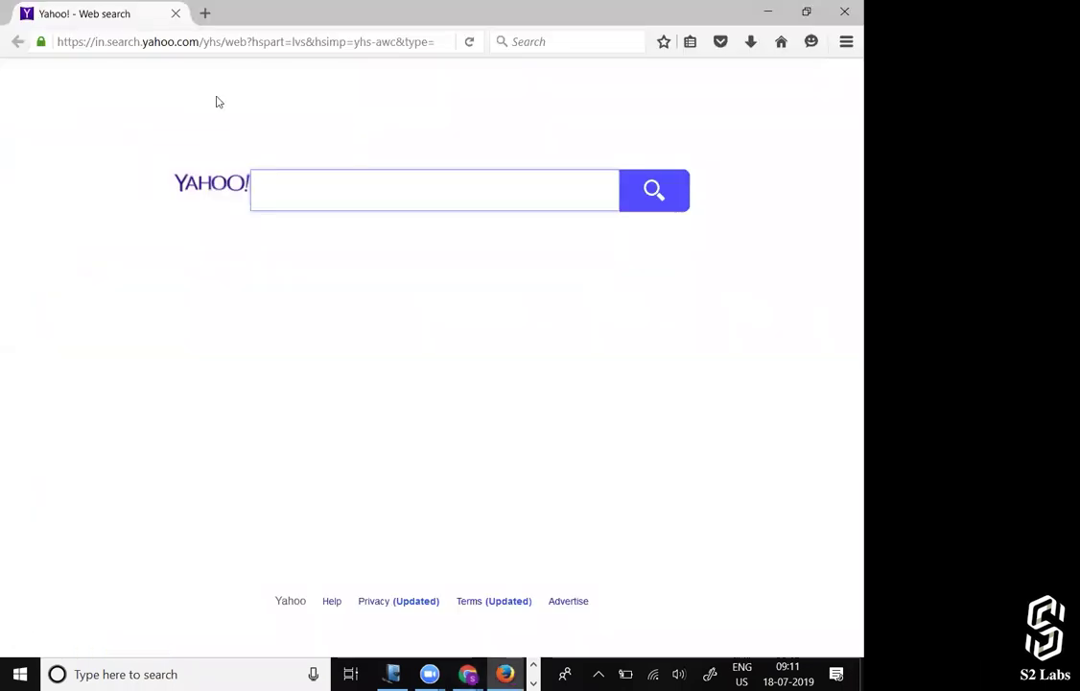
key("alt+Tab")
key("alt+Tab")
key("Tab")
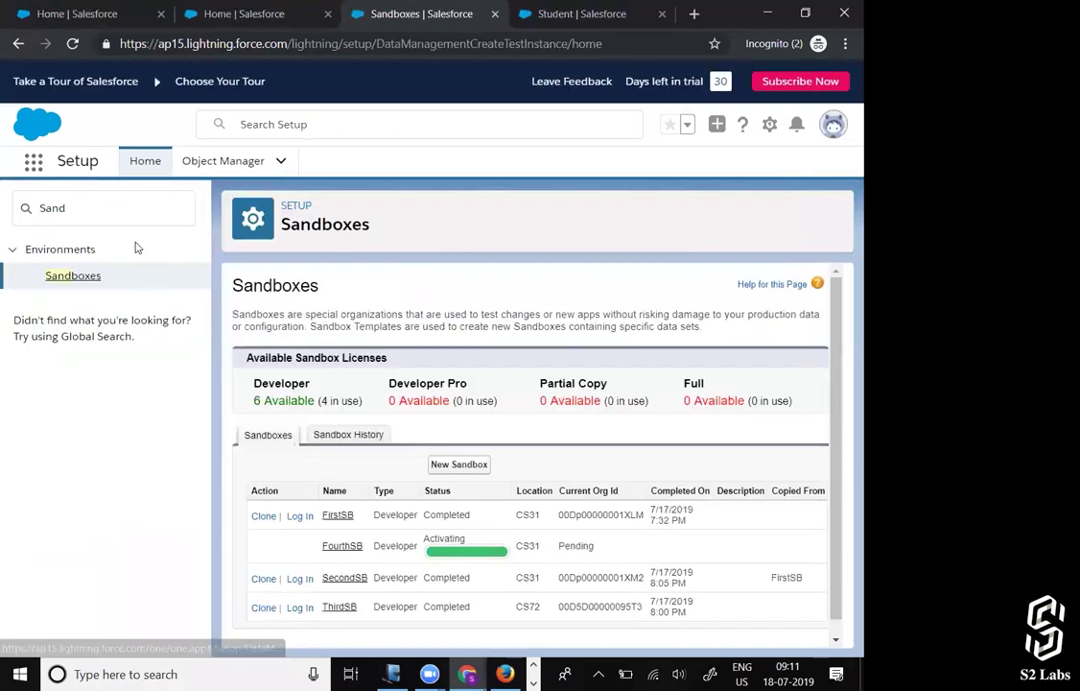
left_click(72, 43)
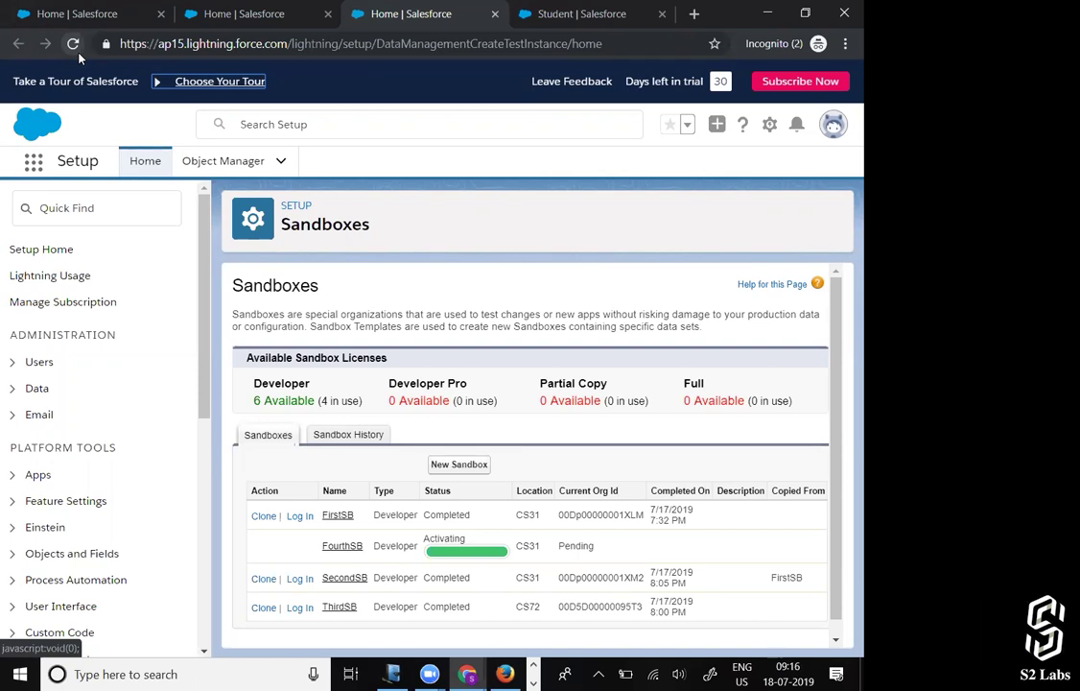
Step: Open the production org's Developer Console, look through its test-running options, and close the console
left_click(772, 125)
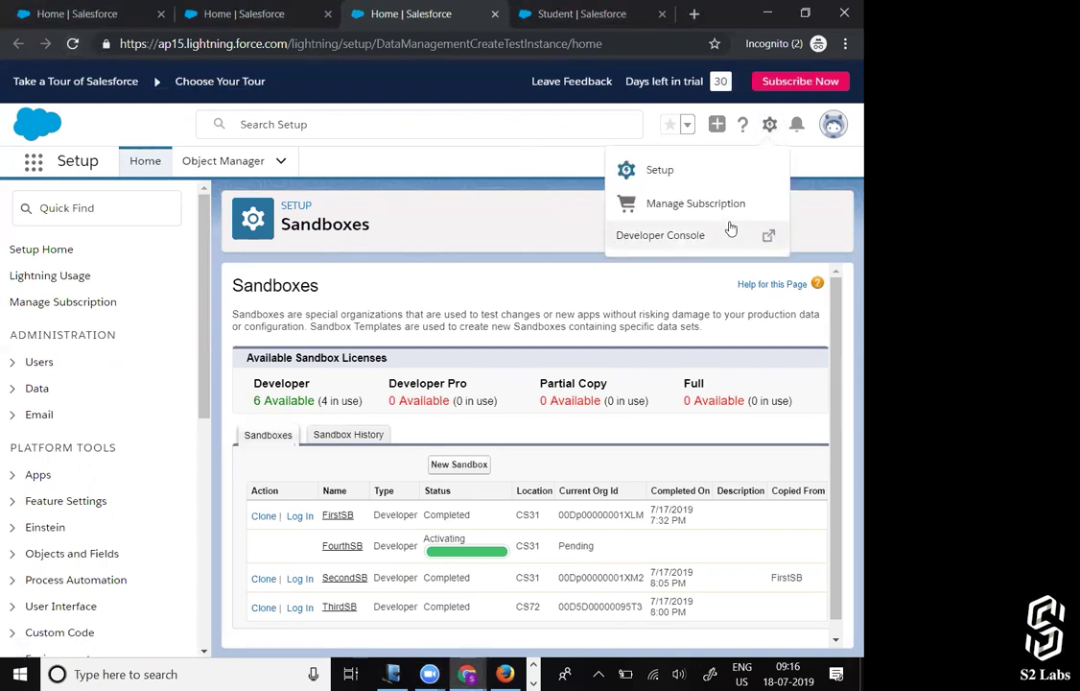
left_click(636, 242)
left_click(141, 58)
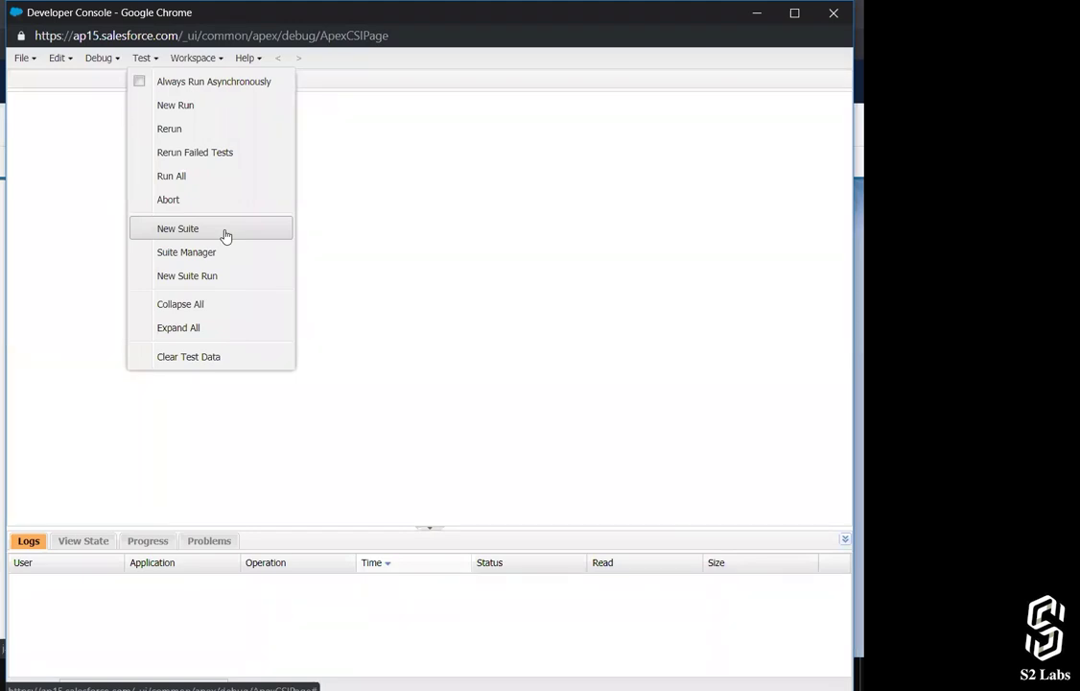
left_click(476, 228)
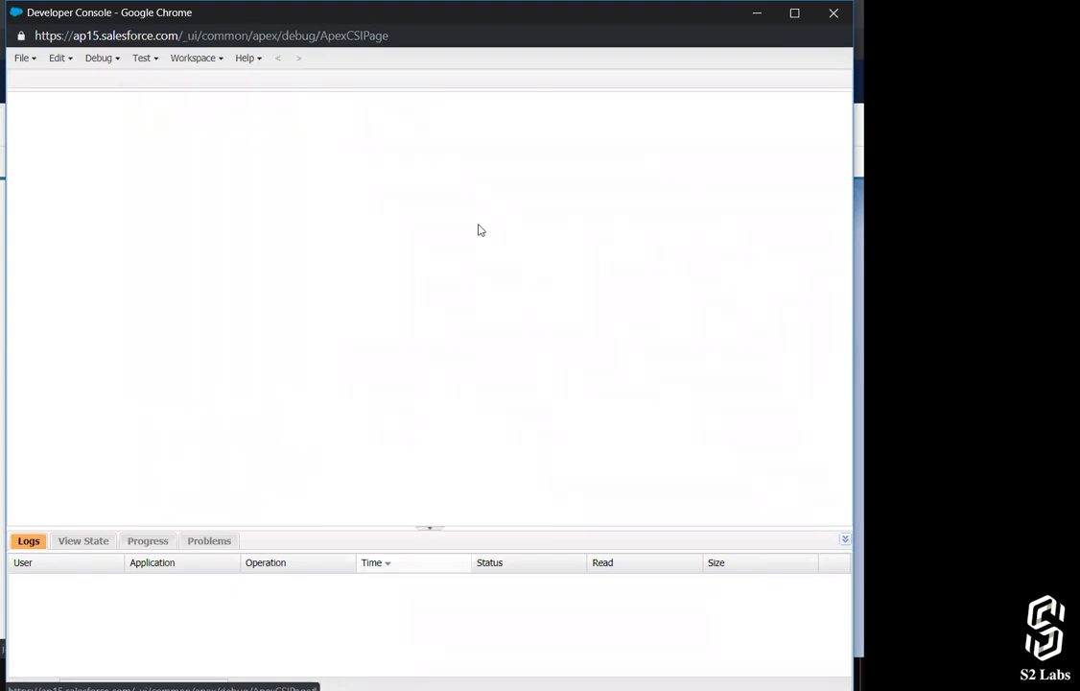
left_click(832, 14)
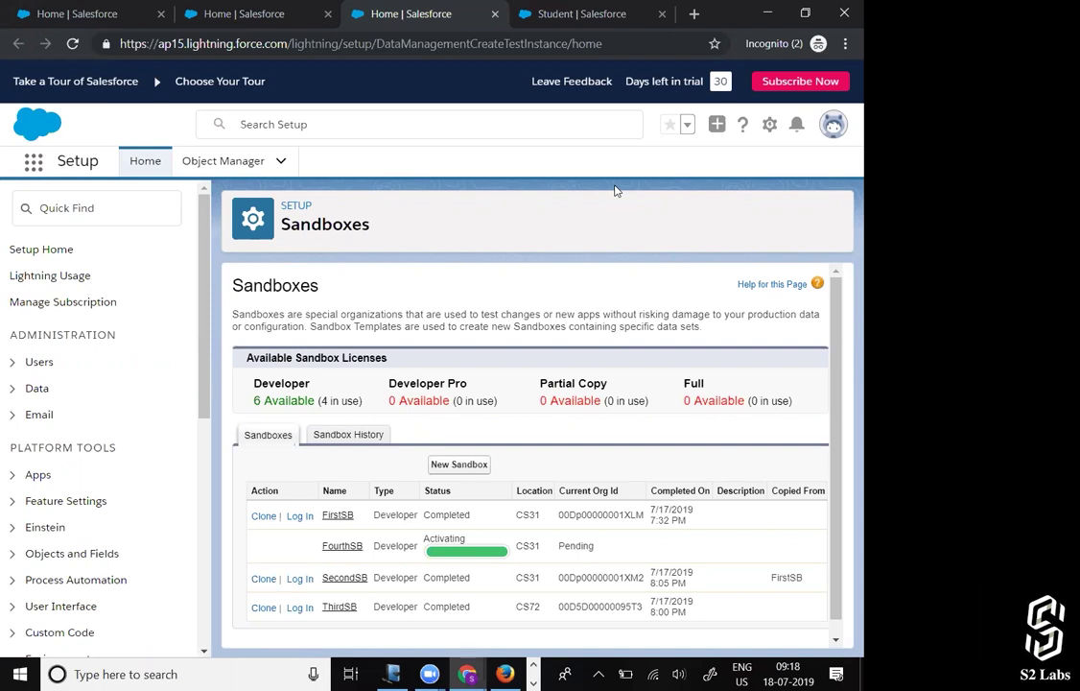
Step: Refresh the sandbox list, copy the login link of FourthSB, and open it in Firefox
left_click(72, 43)
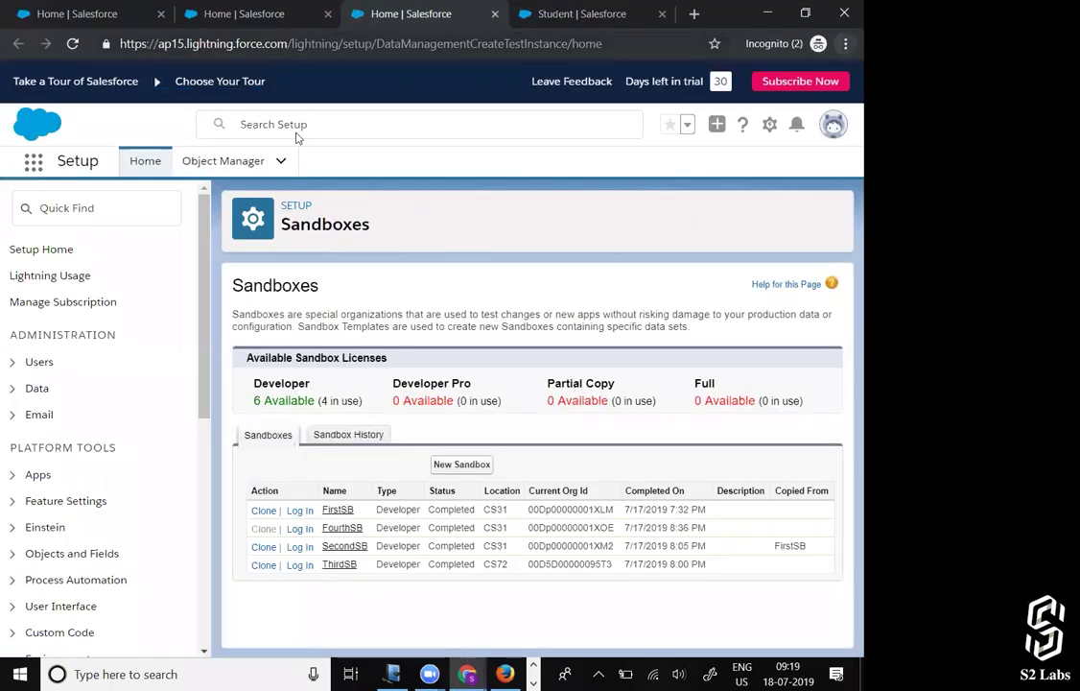
right_click(297, 530)
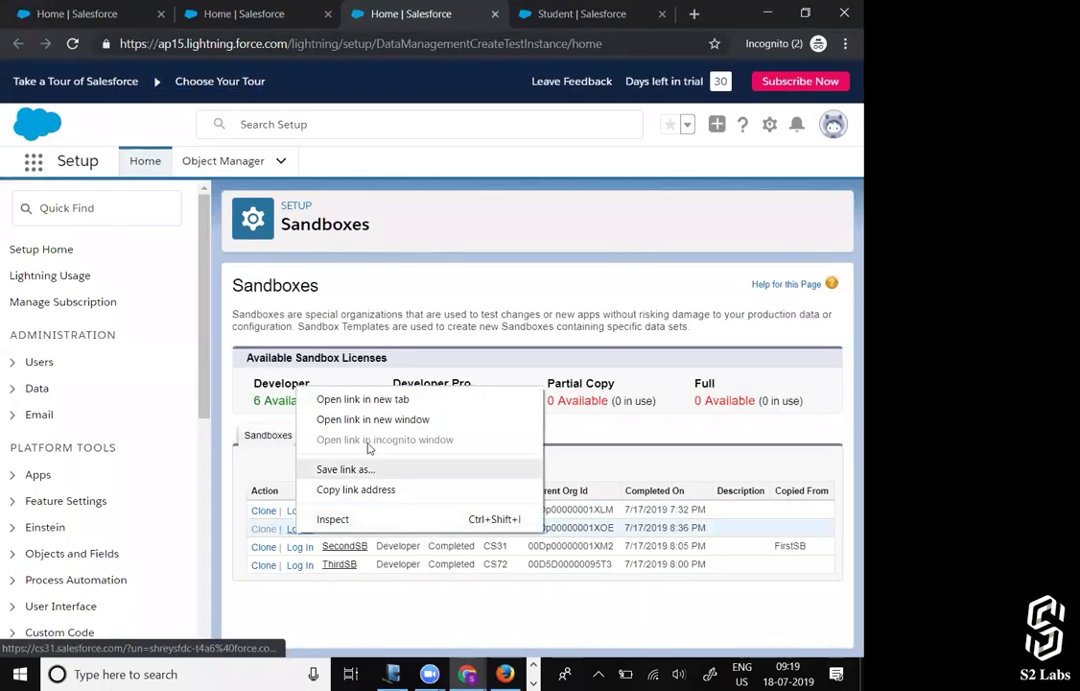
left_click(356, 489)
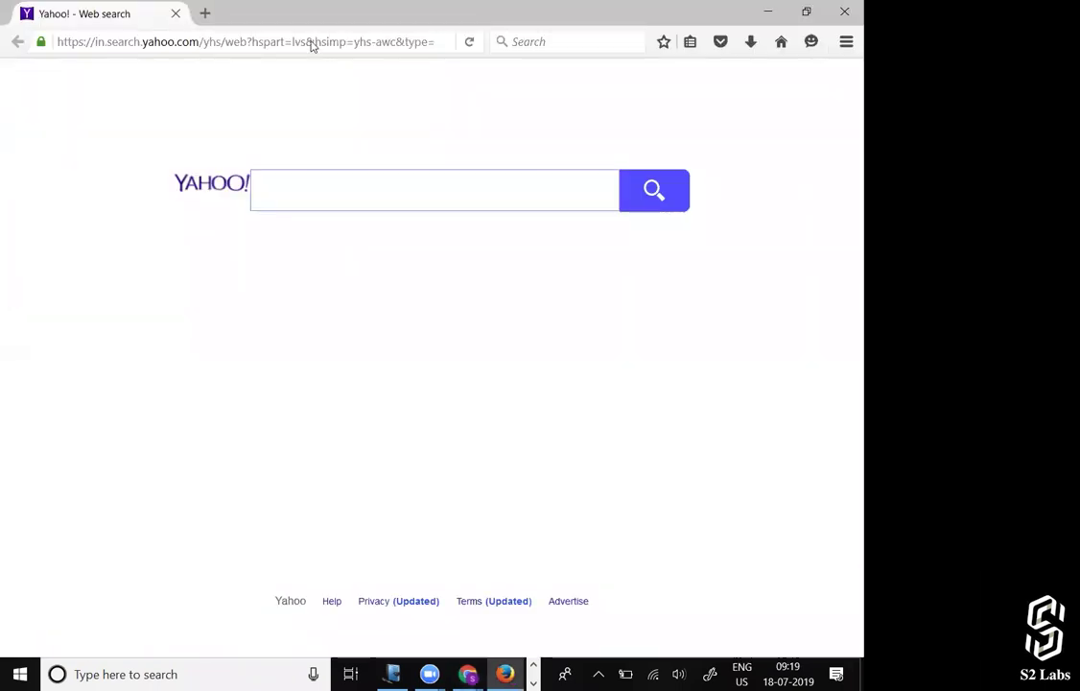
left_click(310, 43)
key("ctrl+v")
key("Return")
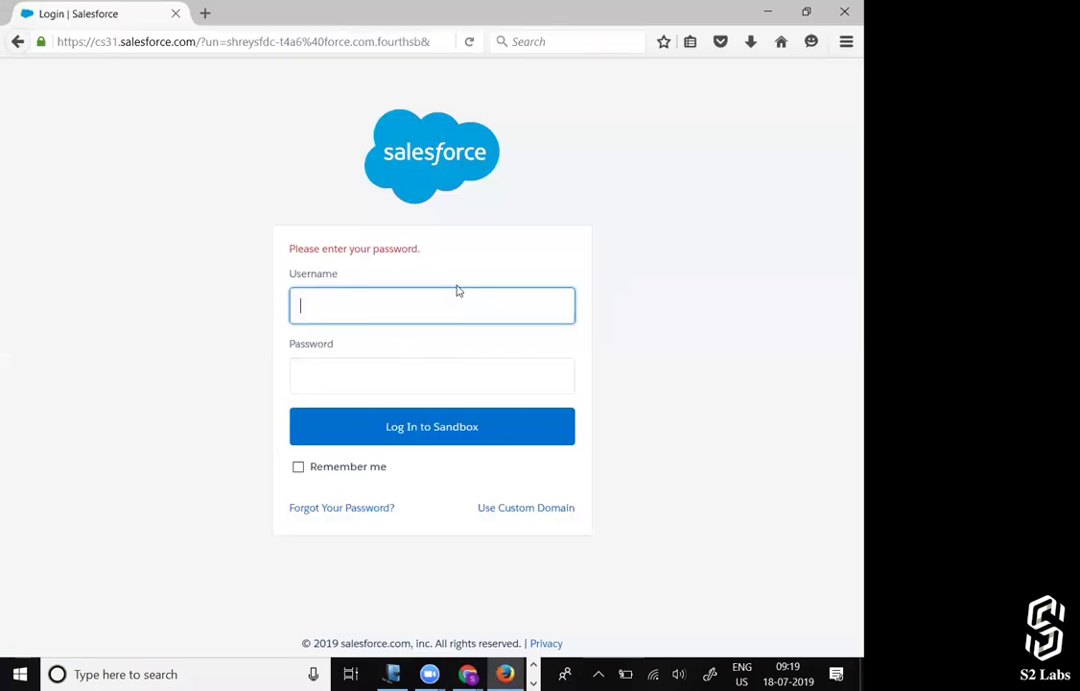
Step: Fill in the sandbox username using the production username copied from Notepad plus the FourthSB suffix
key("ctrl+v")
key("ctrl+a")
key("BackSpace")
key("alt+Tab")
key("alt+Tab")
key("alt+Tab")
key("alt+Tab")
key("alt+Tab")
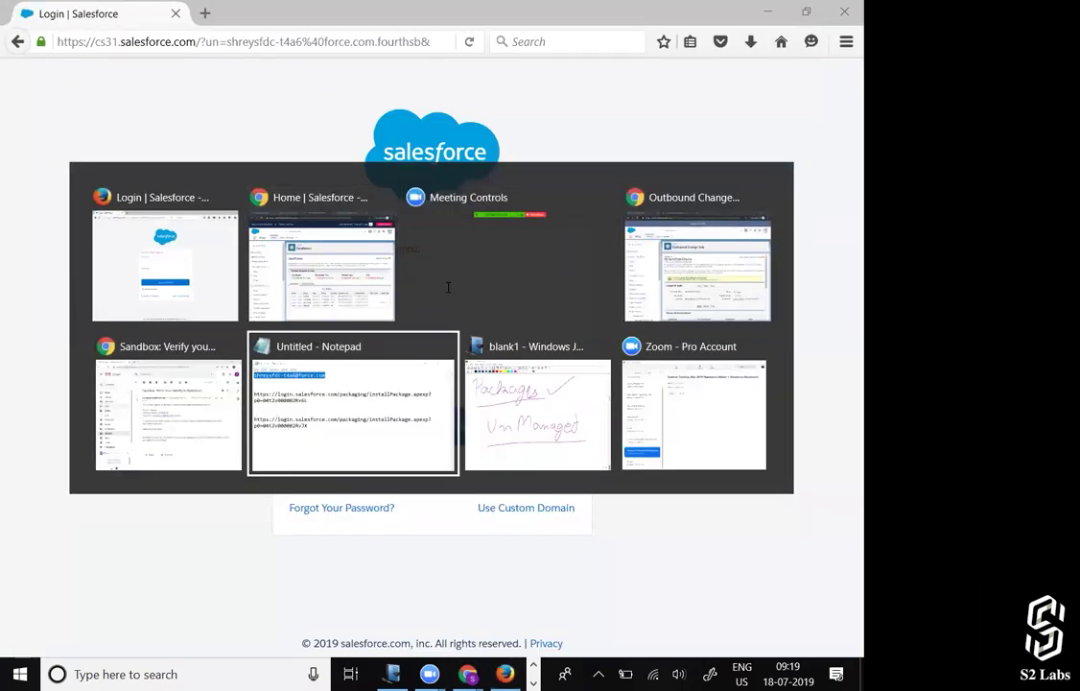
key("ctrl+c")
key("alt+Tab")
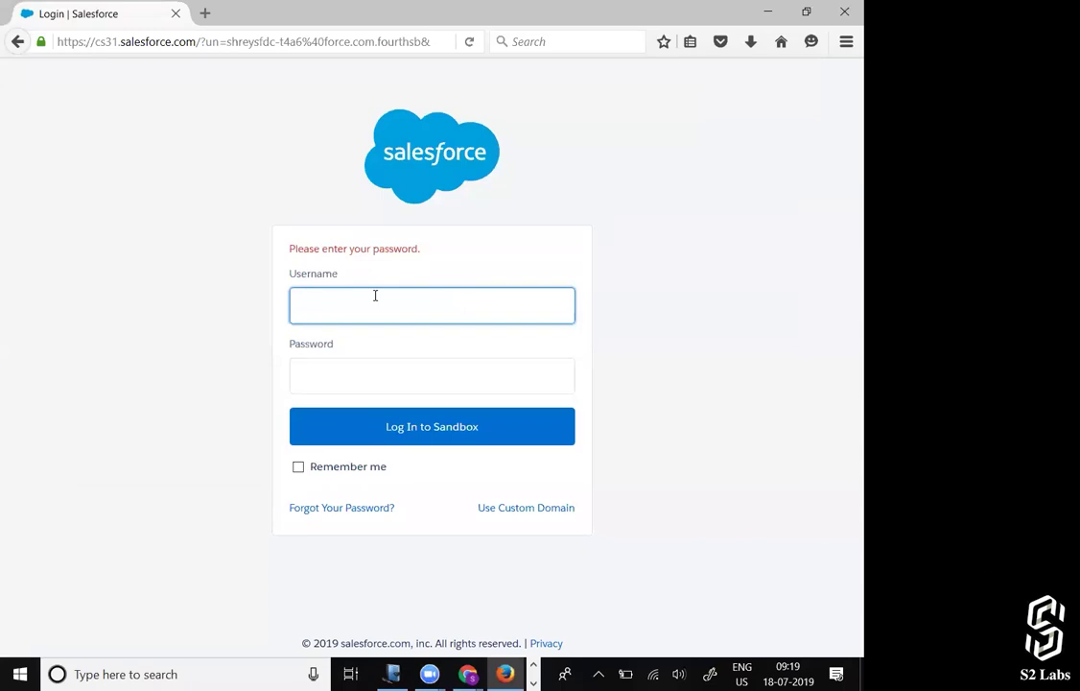
key("ctrl+v")
type("Four")
type("ht")
key("BackSpace")
type("thSB")
key("Tab")
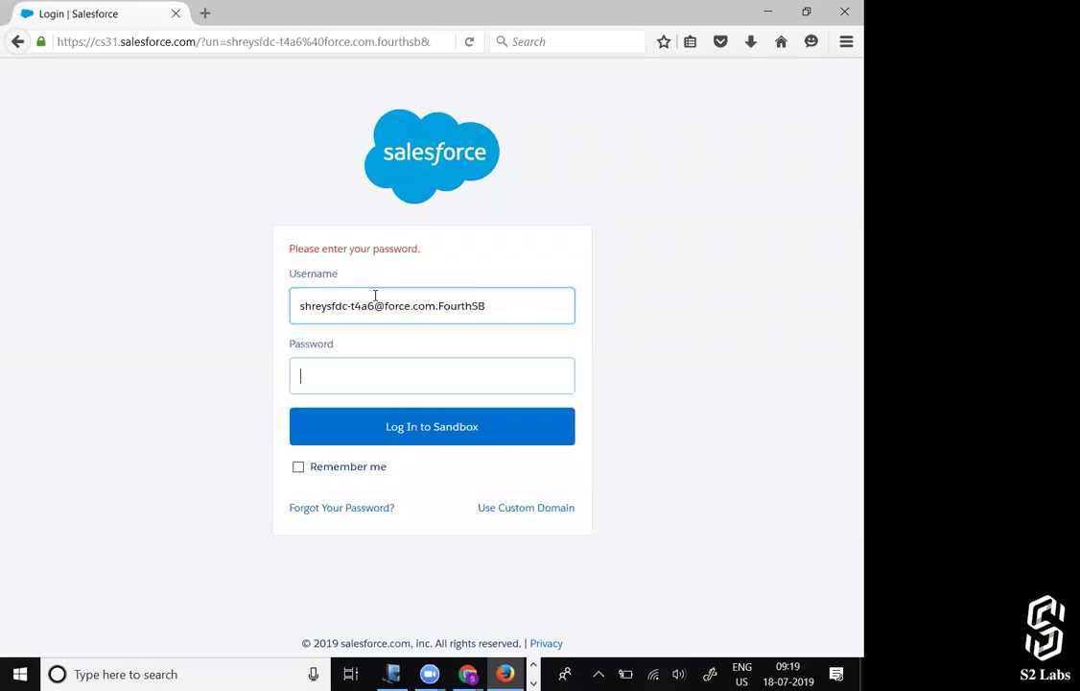
Step: Enter the account password, log in to the sandbox, and dismiss the offer to remember the login
type("*******")
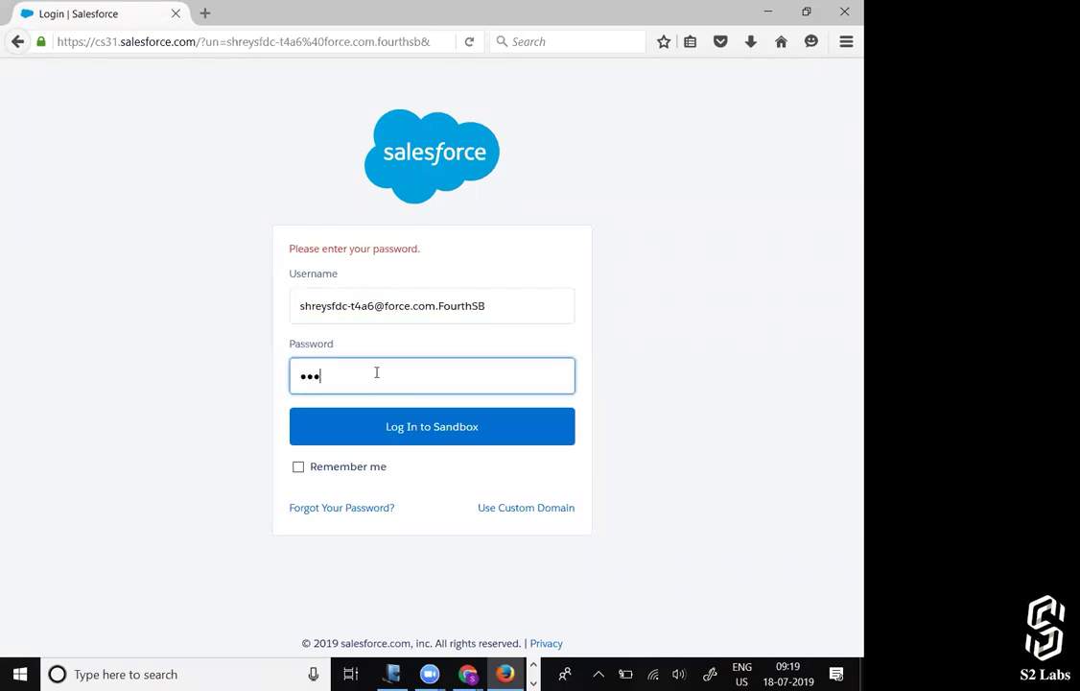
type("*********")
key("Return")
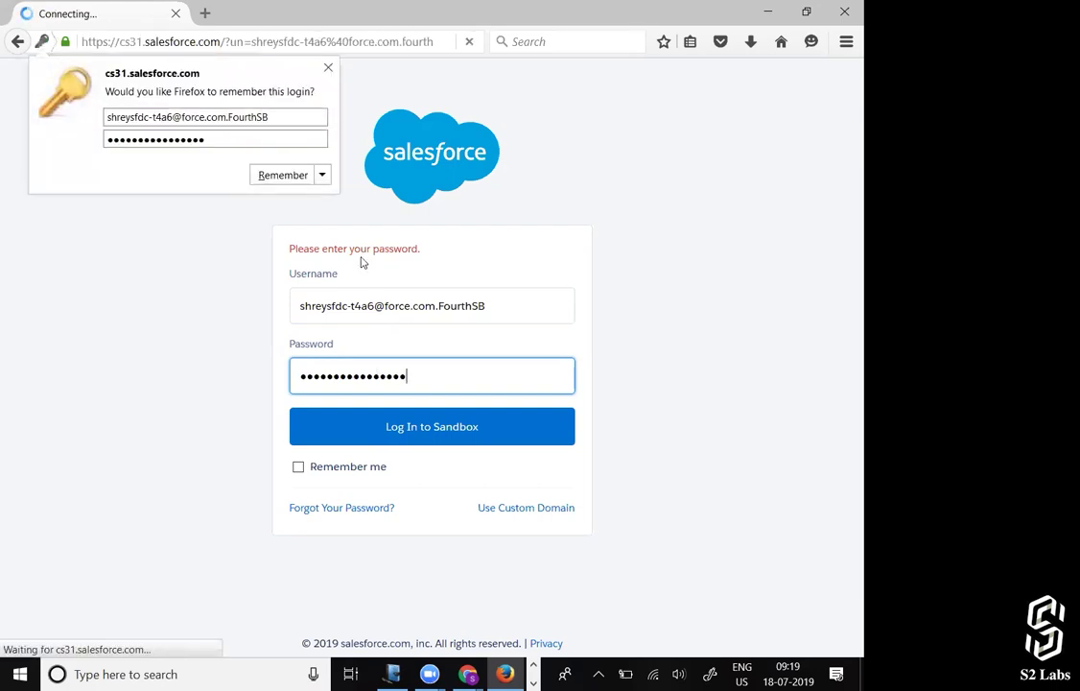
left_click(329, 67)
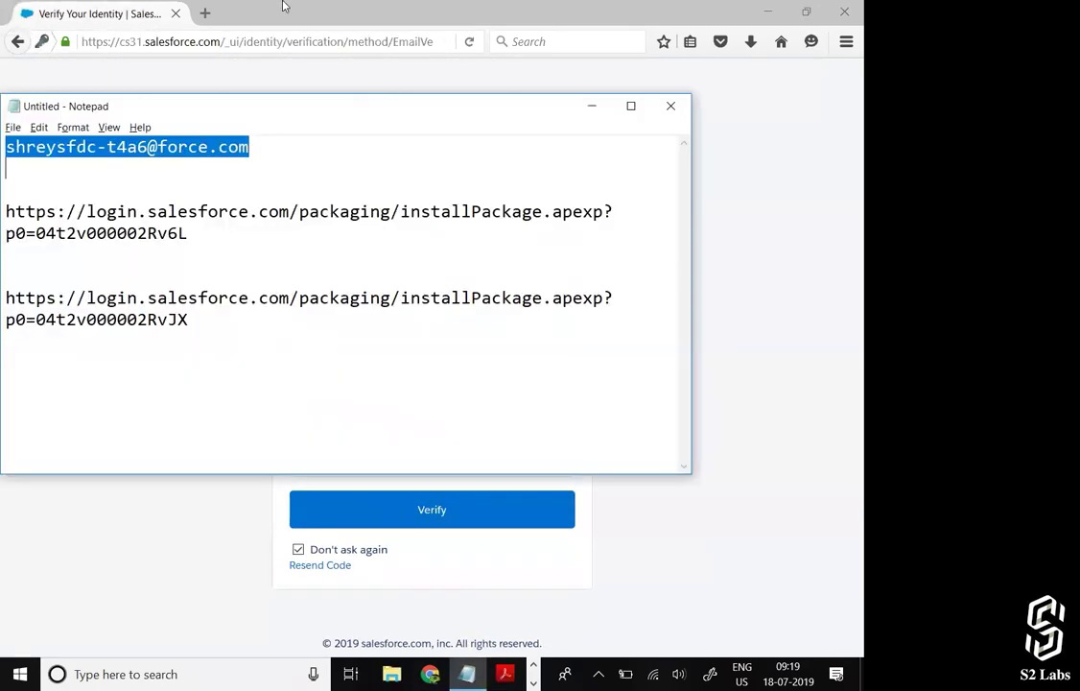
Step: Switch to Gmail and open the latest Salesforce identity verification email for the FourthSB login
key("alt+Tab")
key("Tab")
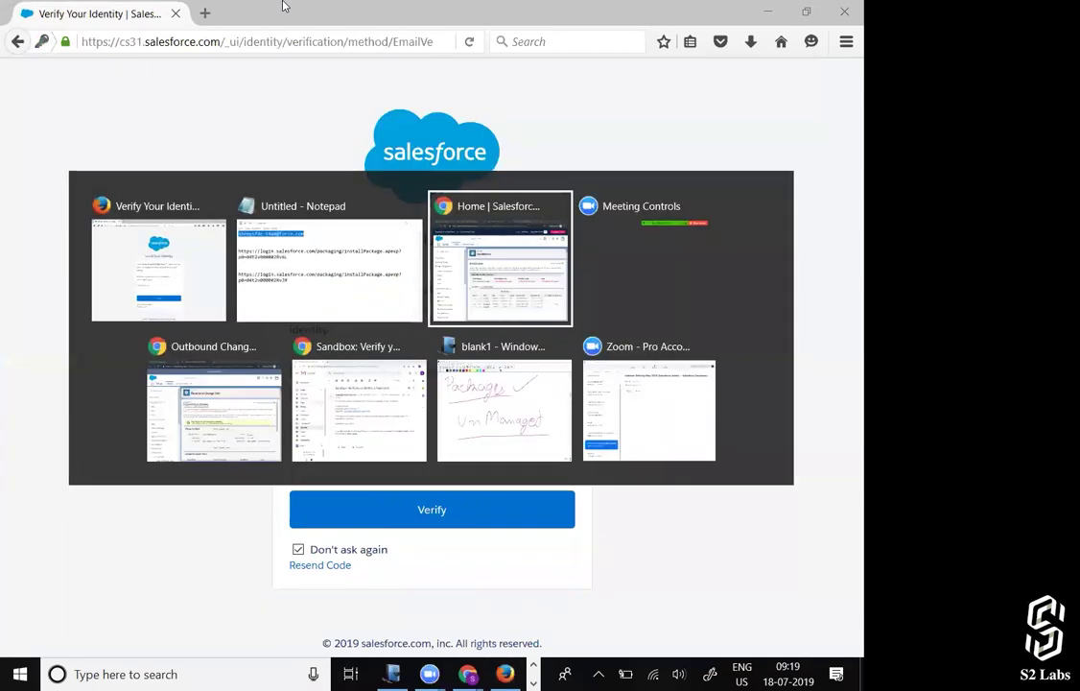
key("alt+Tab")
key("alt+Tab")
key("Tab")
key("Tab")
key("Tab")
key("Tab")
left_click(236, 137)
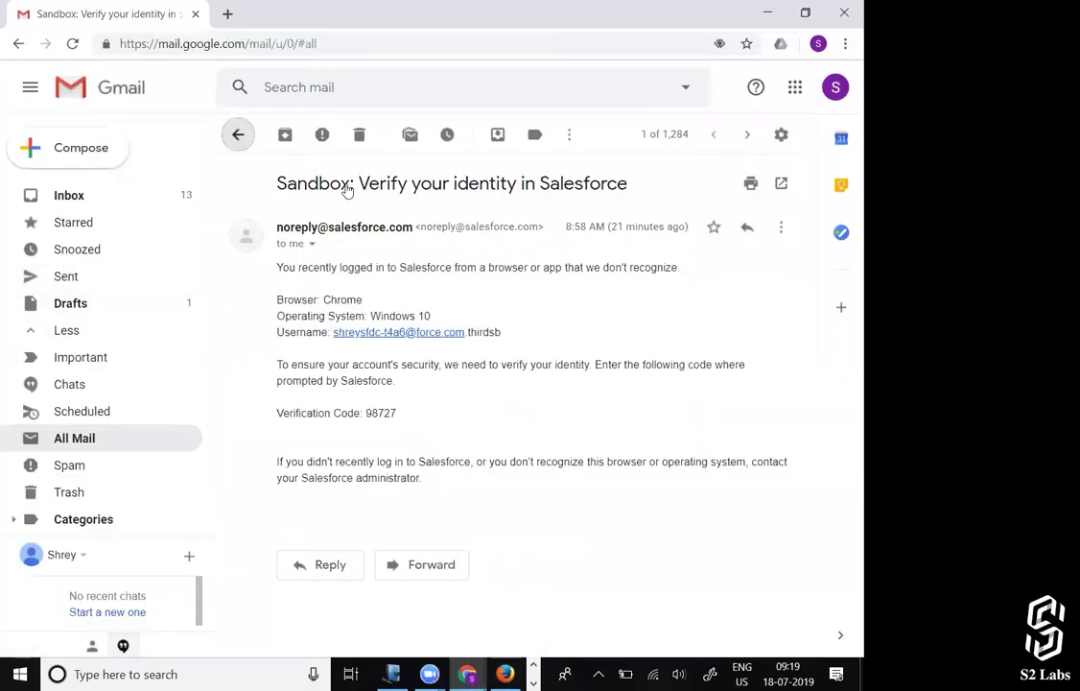
key("Return")
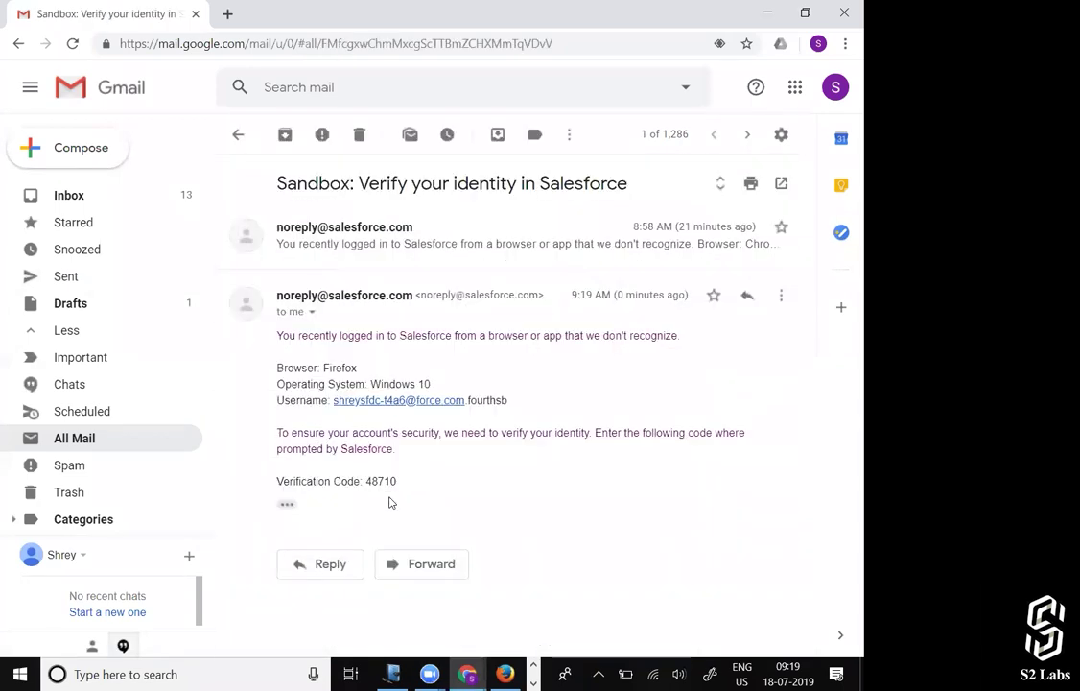
Step: Copy the verification code from the email into the Firefox identity check's Verification Code field and verify it
left_click_drag(366, 480, 396, 483)
key("ctrl+c")
key("alt+Tab")
left_click(364, 462)
key("ctrl+v")
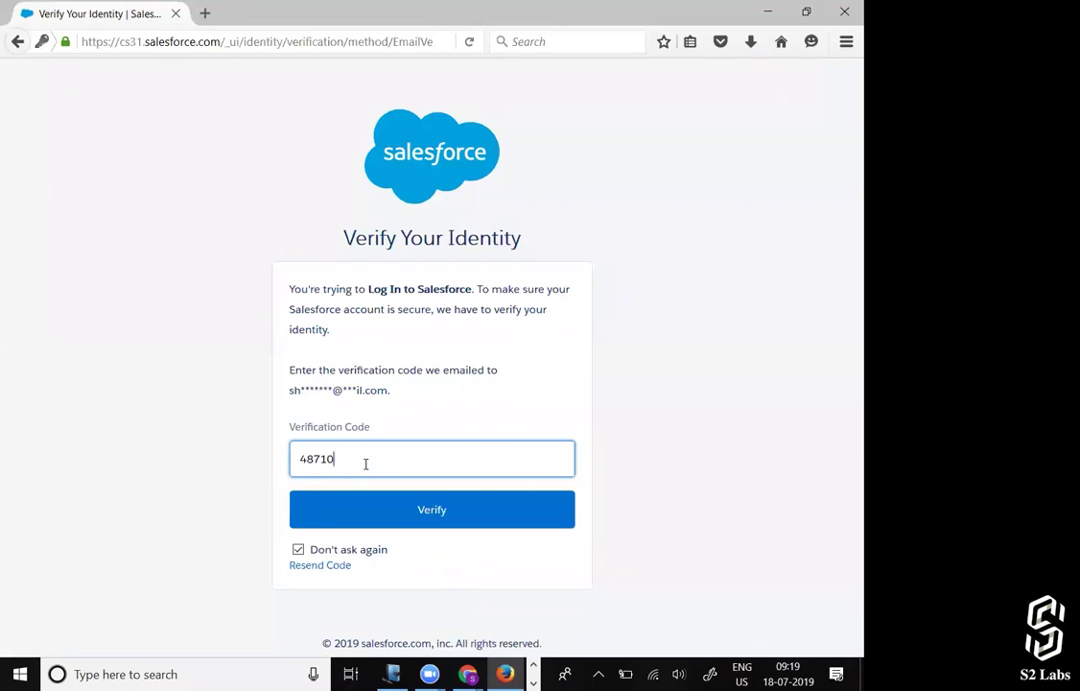
left_click(366, 509)
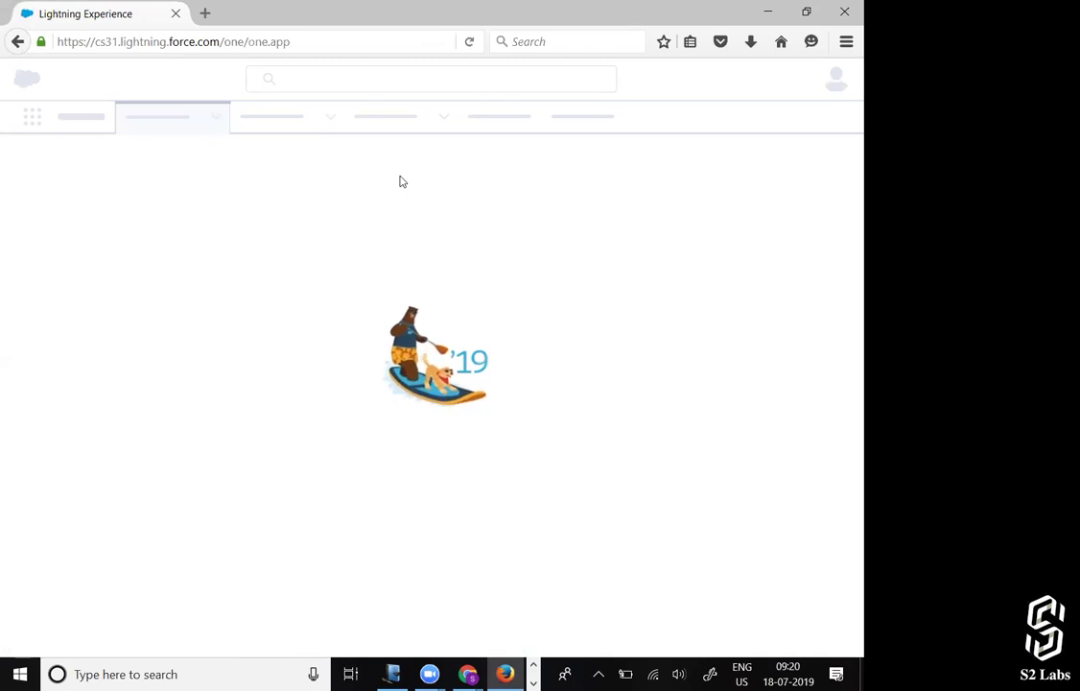
Step: Switch to the ThirdSB window and open the upload page of StudentObjectDeploy to view its available target organizations
key("alt+Tab")
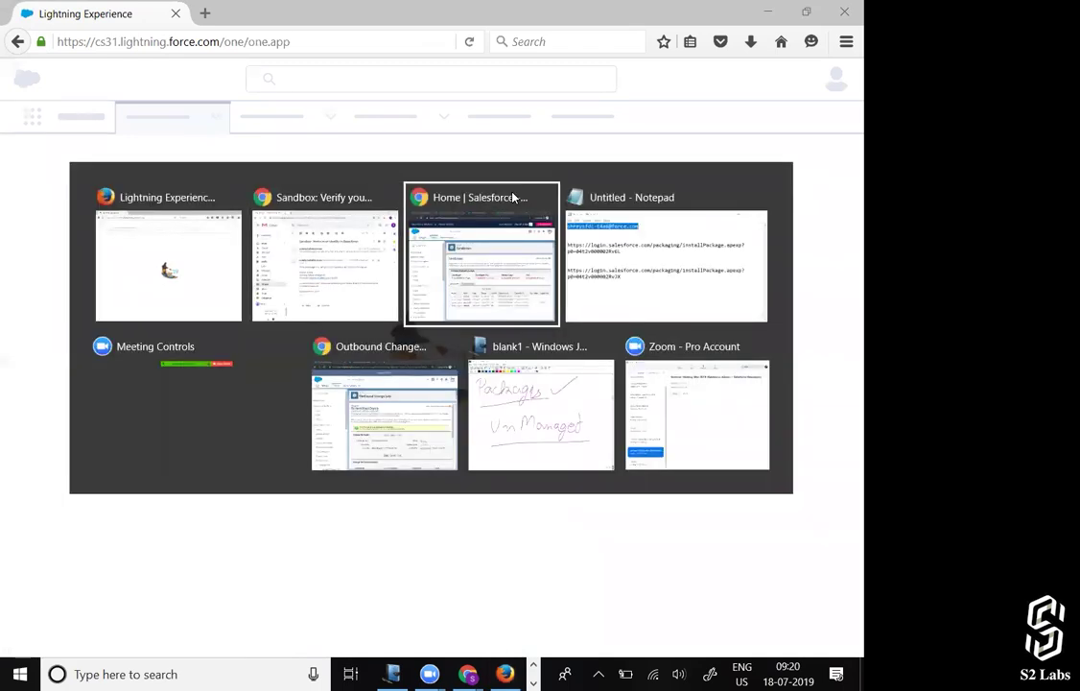
key("alt+Tab")
key("alt+Tab")
key("alt+Tab")
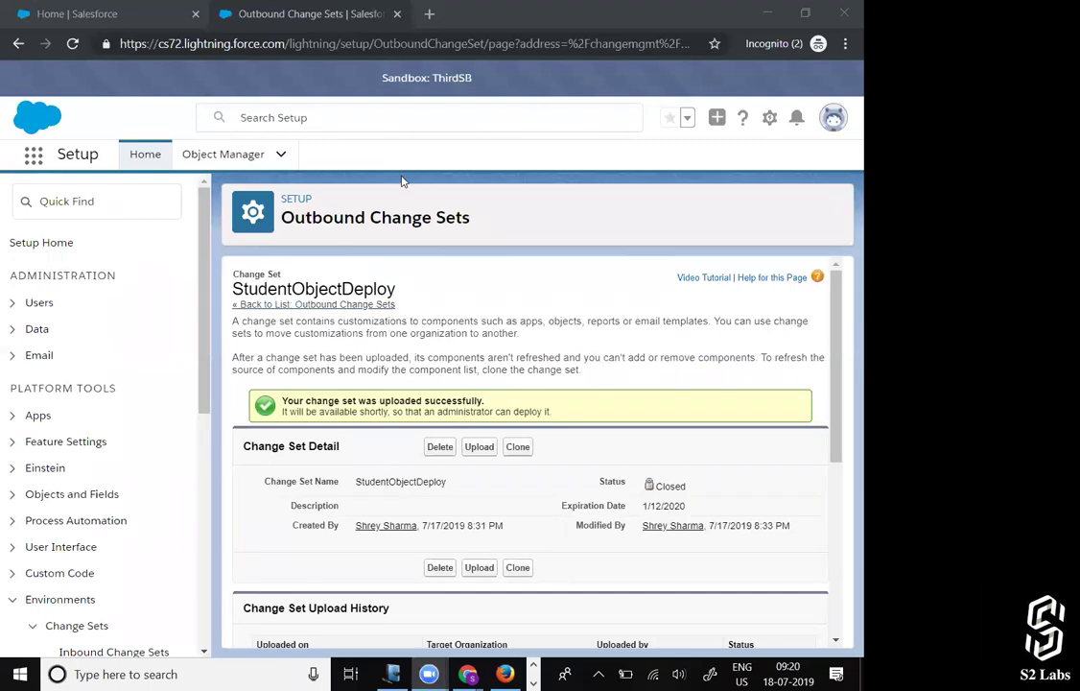
left_click(461, 238)
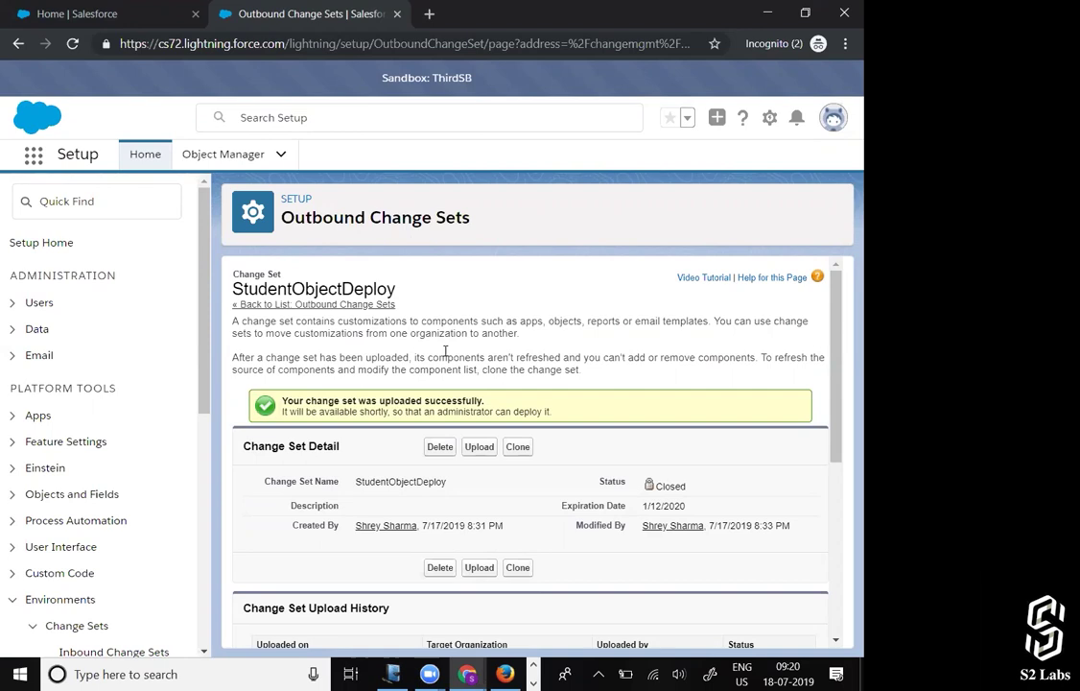
left_click(471, 444)
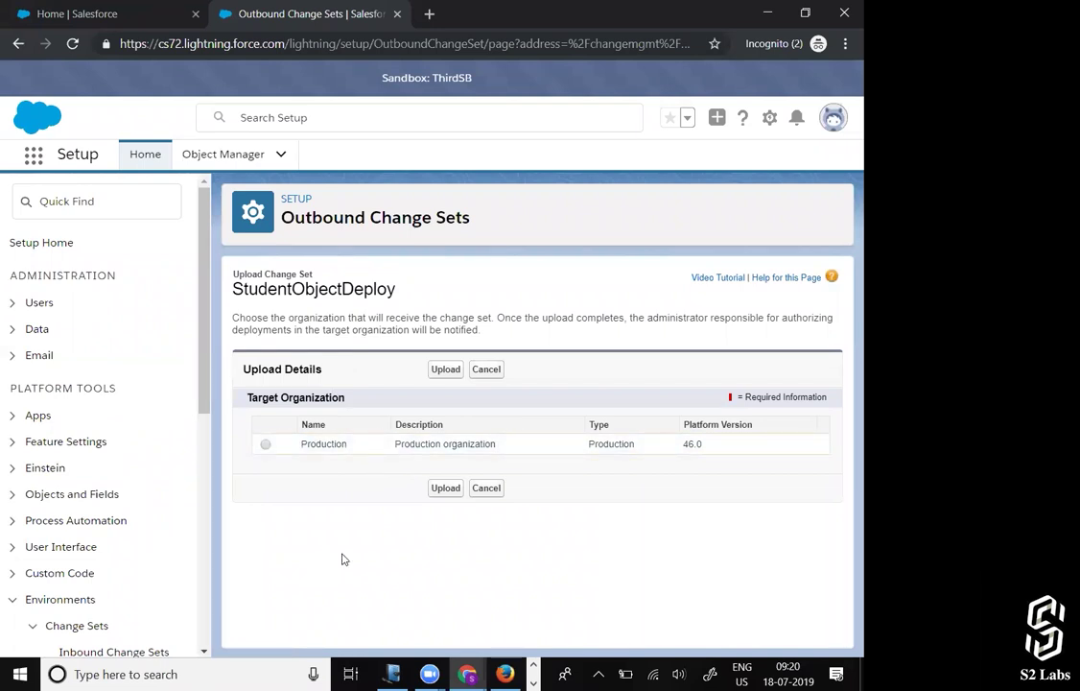
Step: Return to Firefox and reload the FourthSB sandbox's Lightning Experience page
key("alt+Tab")
key("alt+Tab")
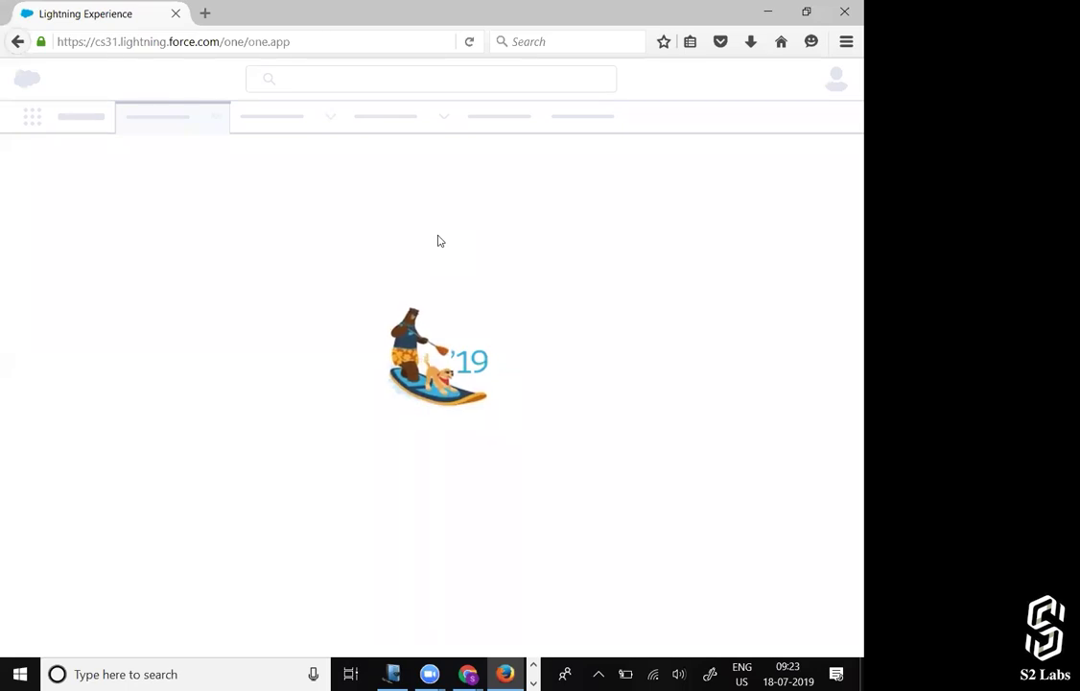
left_click(469, 43)
left_click(469, 41)
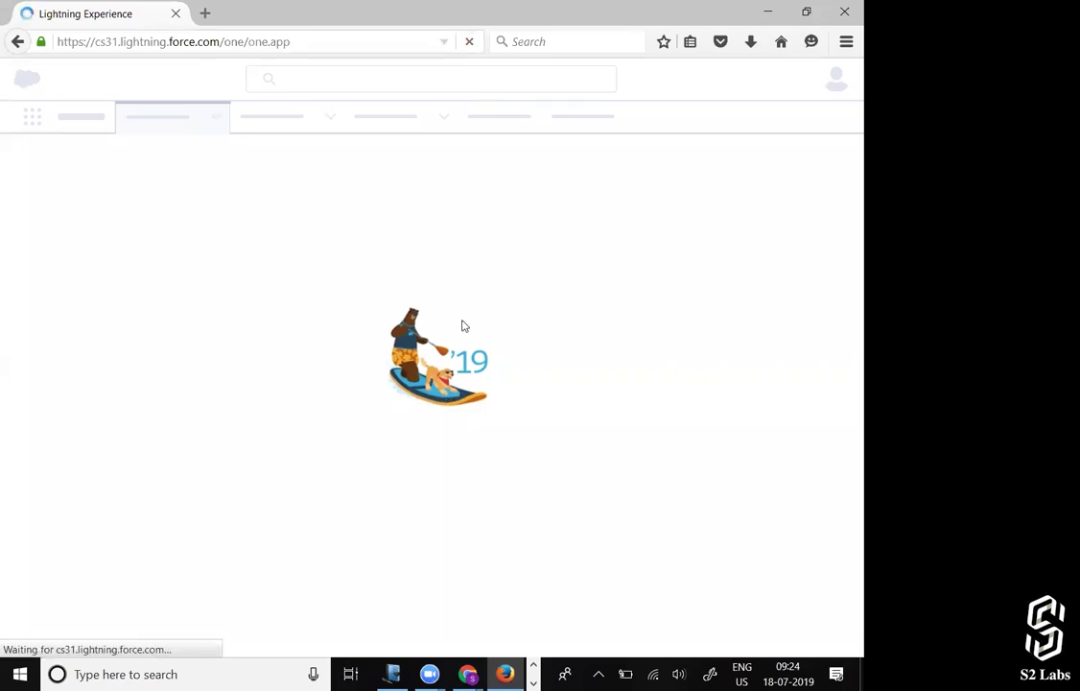